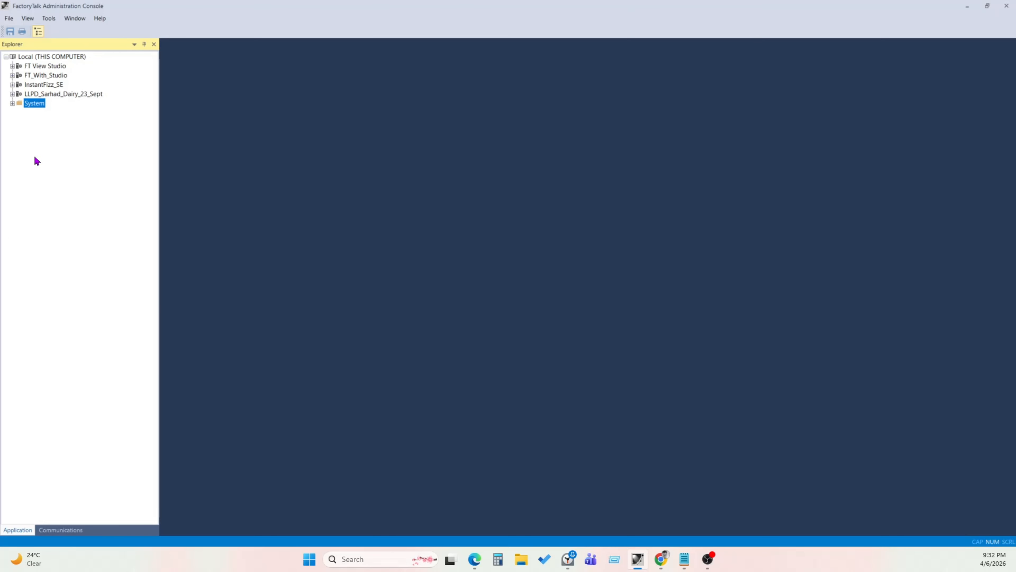
- Expand the System folder and its Users and Groups node in the explorer tree
{"action": "left_click", "coordinate": [12, 103]}
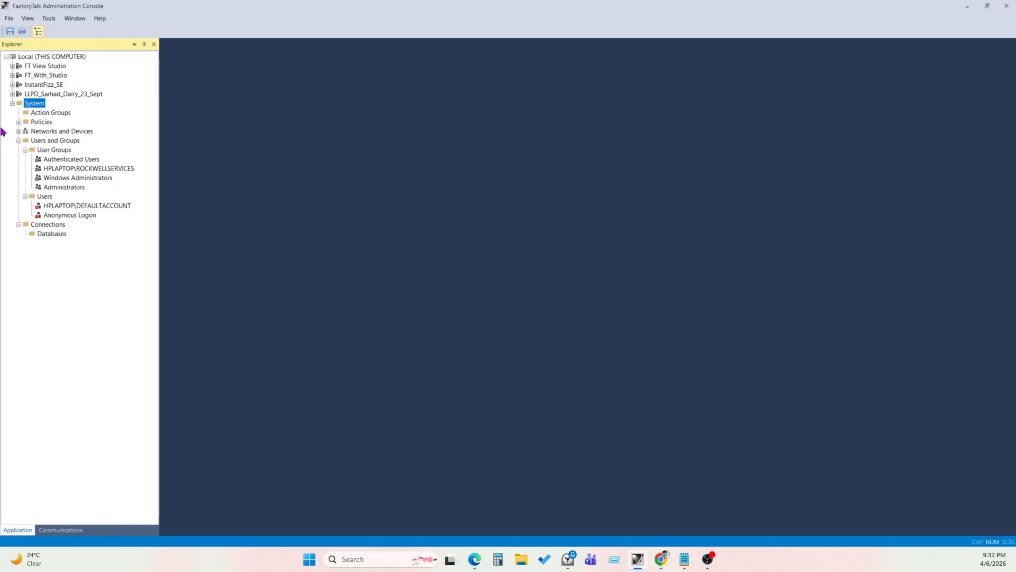
{"action": "left_click", "coordinate": [18, 141]}
{"action": "left_click", "coordinate": [18, 140]}
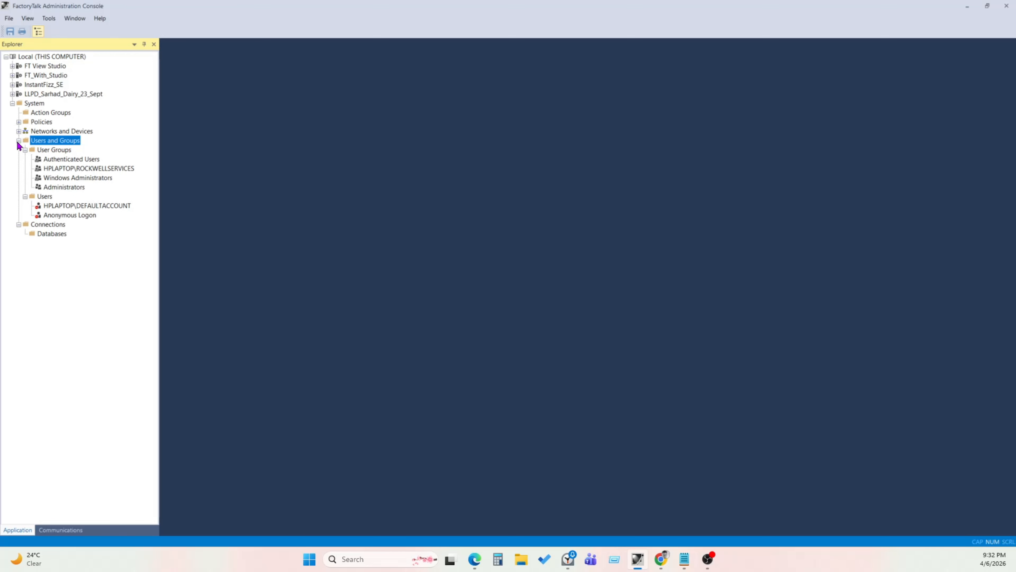
{"action": "left_click", "coordinate": [18, 141]}
{"action": "left_click", "coordinate": [18, 141]}
{"action": "left_click", "coordinate": [18, 141]}
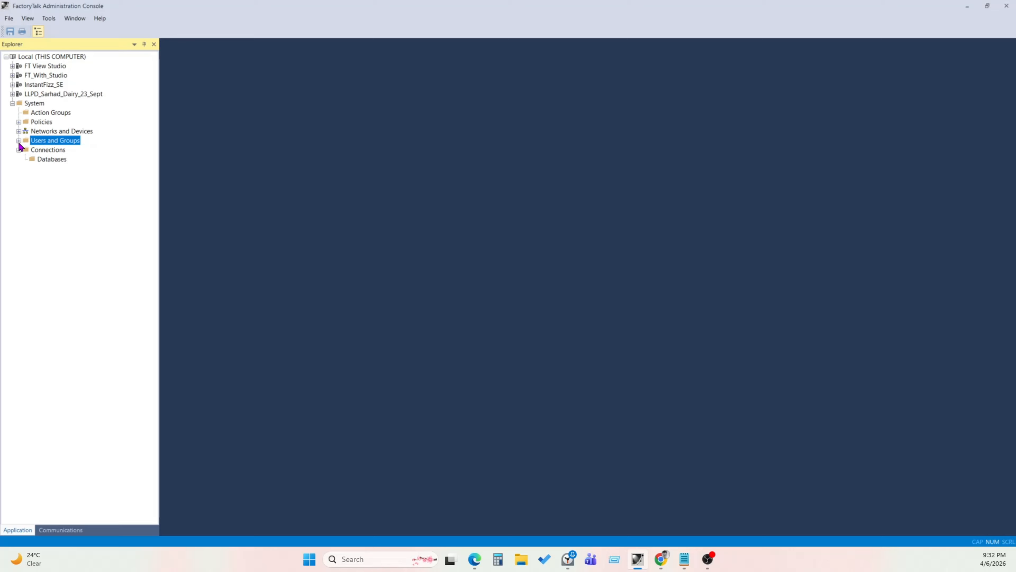
{"action": "right_click", "coordinate": [63, 141]}
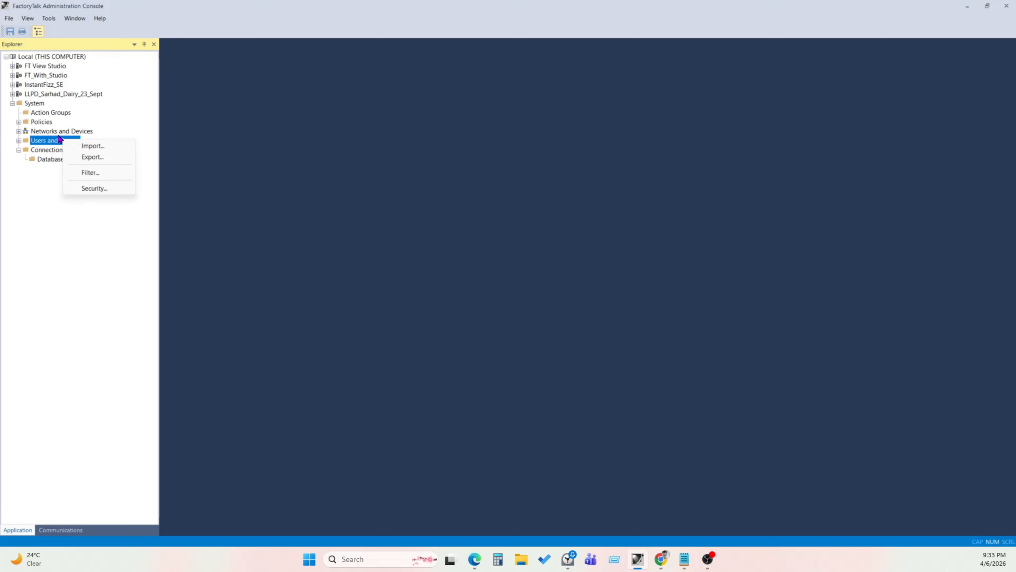
{"action": "left_click", "coordinate": [18, 141]}
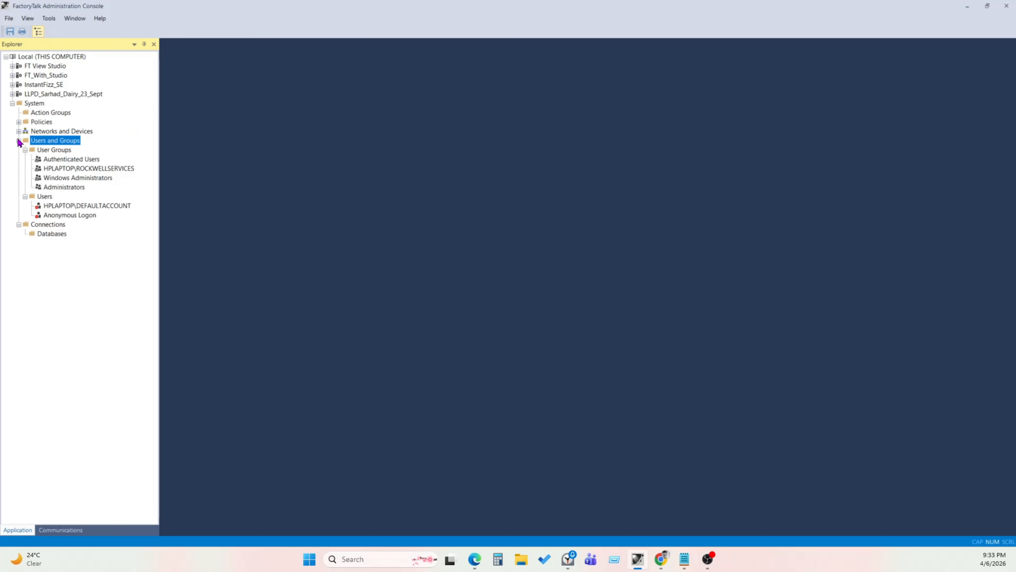
- Start creating a new user group in the User Groups folder
{"action": "right_click", "coordinate": [58, 153]}
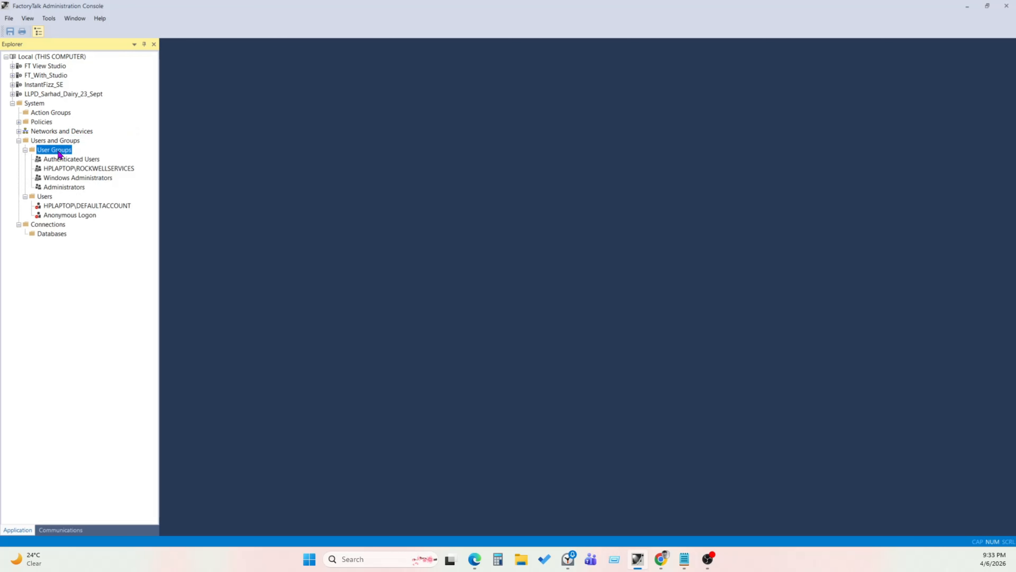
{"action": "left_click", "coordinate": [43, 152]}
{"action": "right_click", "coordinate": [42, 152]}
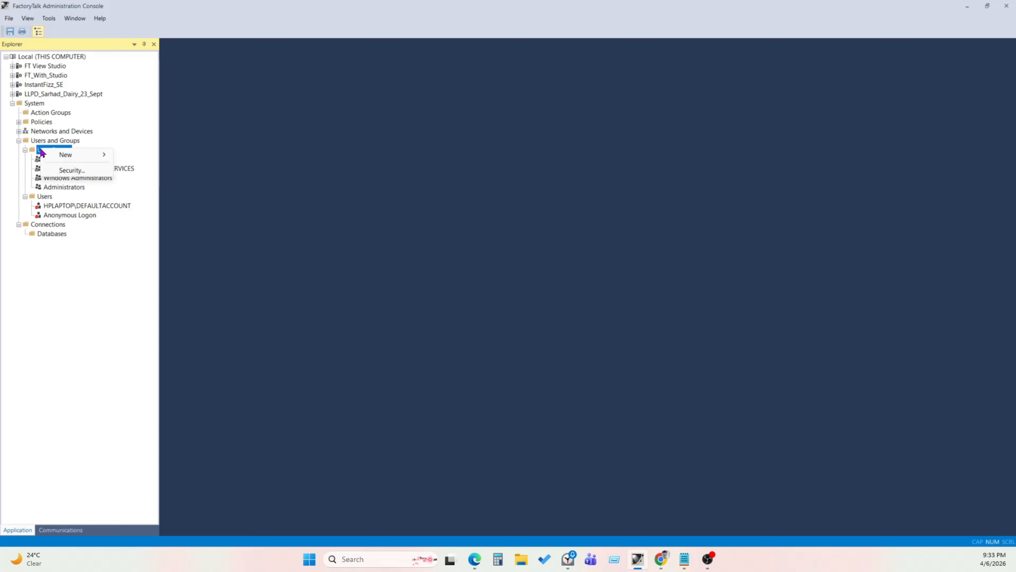
{"action": "mouse_move", "coordinate": [62, 158]}
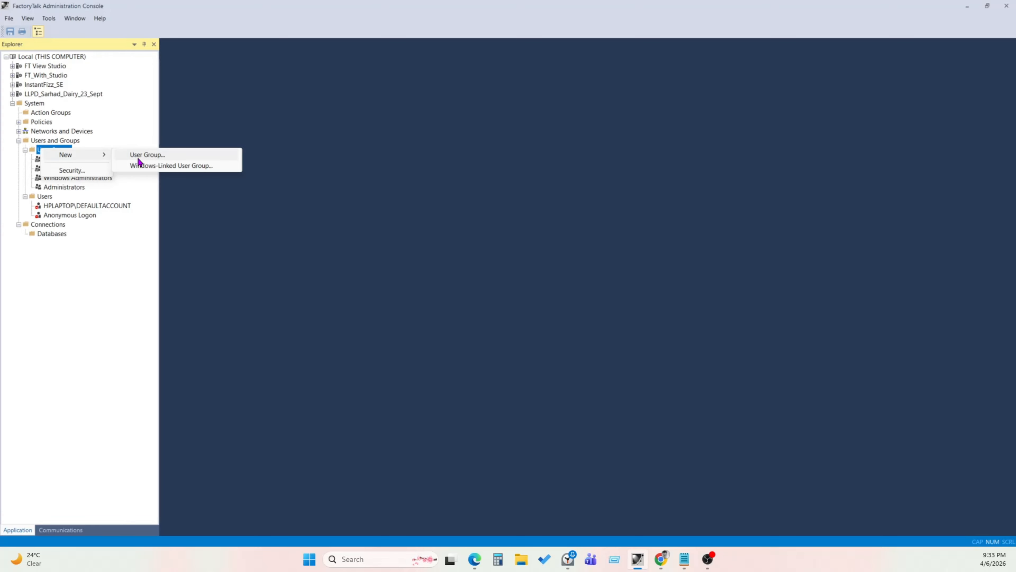
{"action": "left_click", "coordinate": [155, 158]}
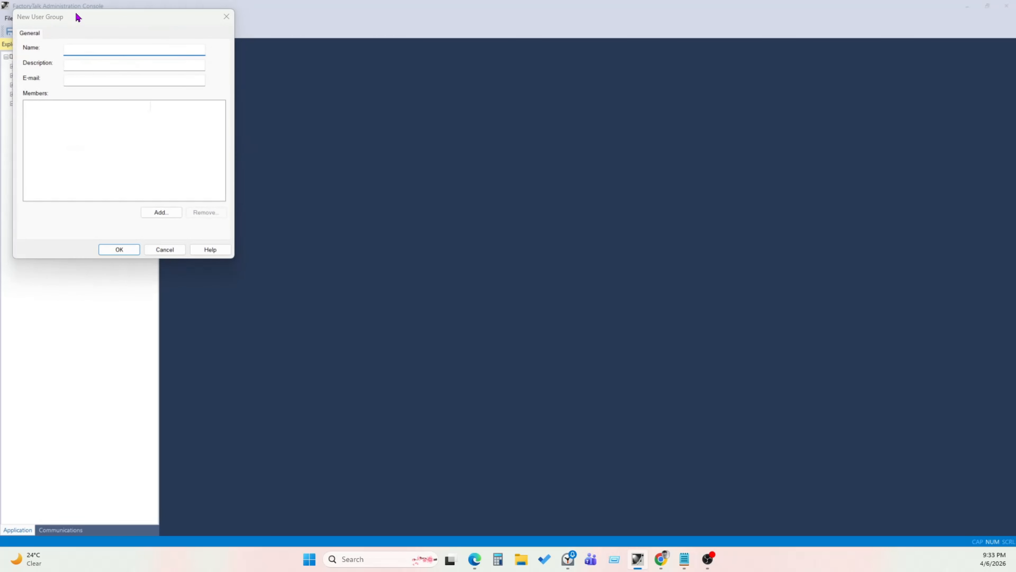
{"action": "left_click_drag", "start_coordinate": [78, 16], "coordinate": [279, 68]}
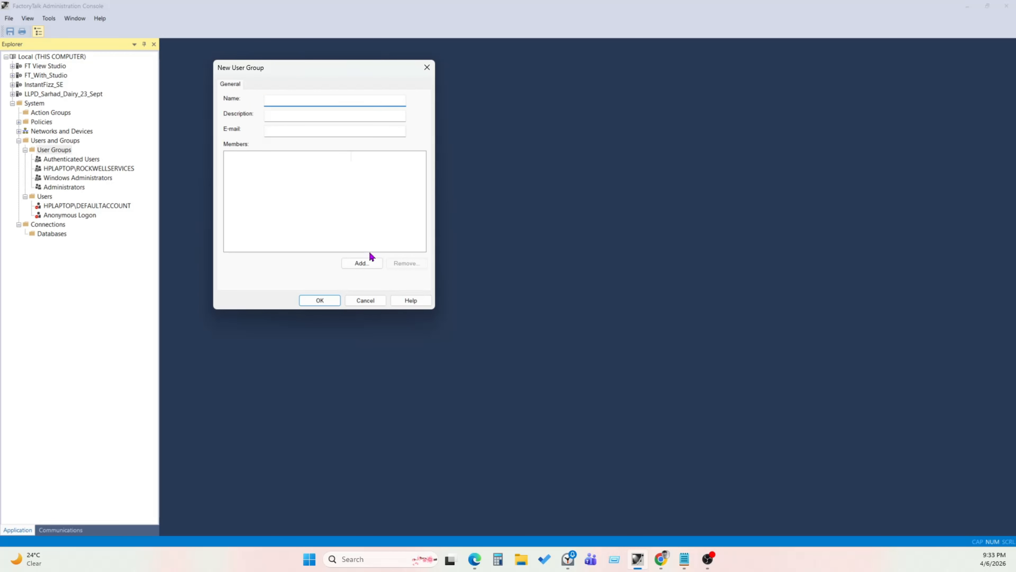
{"action": "left_click", "coordinate": [363, 263]}
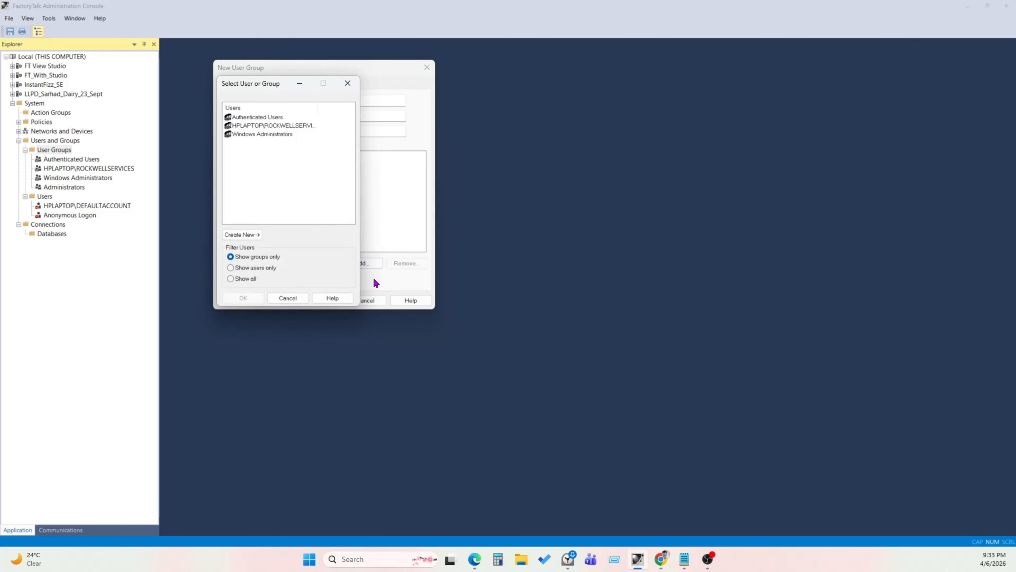
{"action": "left_click_drag", "start_coordinate": [249, 88], "coordinate": [502, 81]}
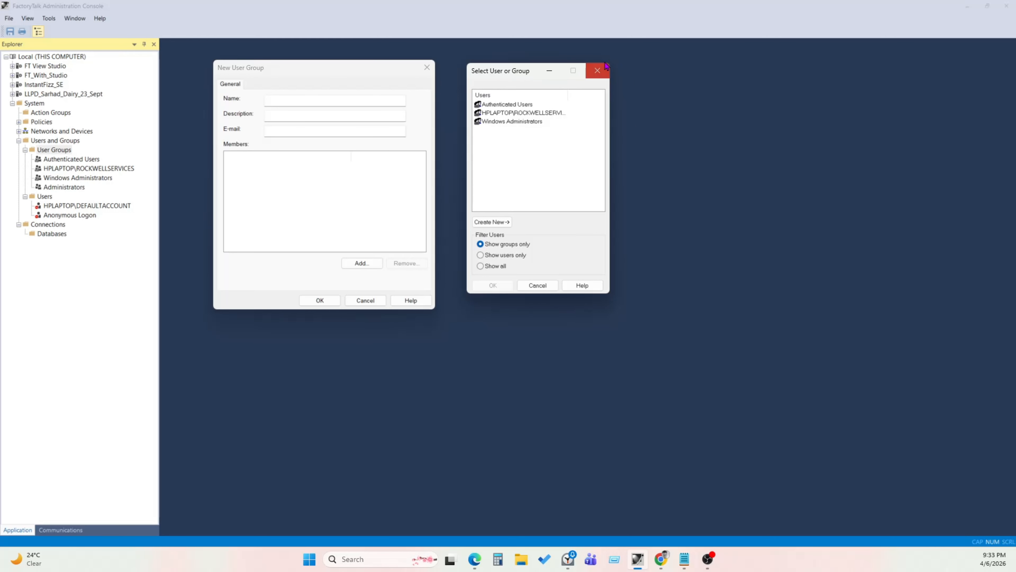
{"action": "left_click", "coordinate": [597, 70]}
- Name the new user group Operators
{"action": "left_click", "coordinate": [270, 99]}
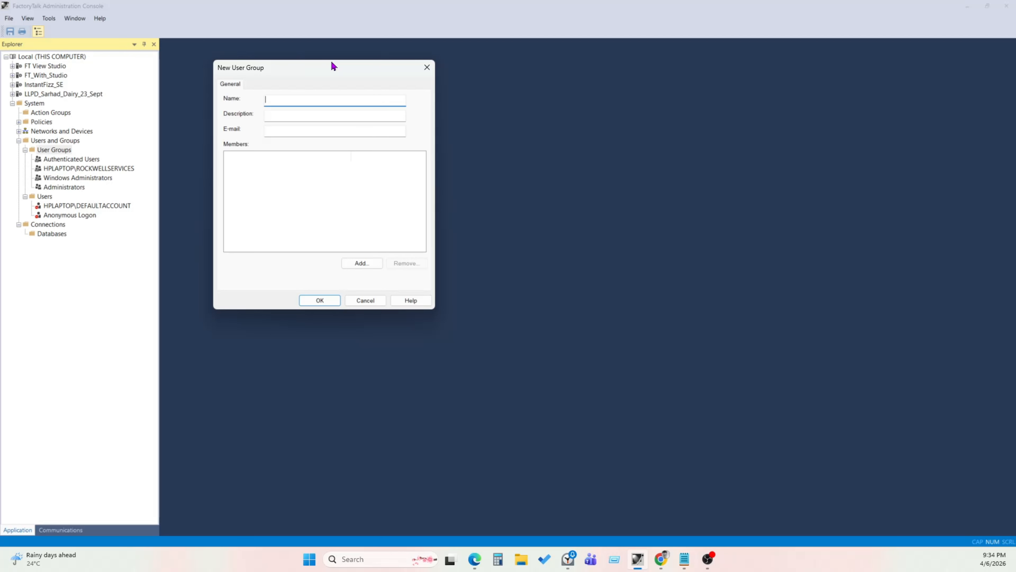
{"action": "type", "text": "O"}
{"action": "key", "text": "BackSpace"}
{"action": "type", "text": "O"}
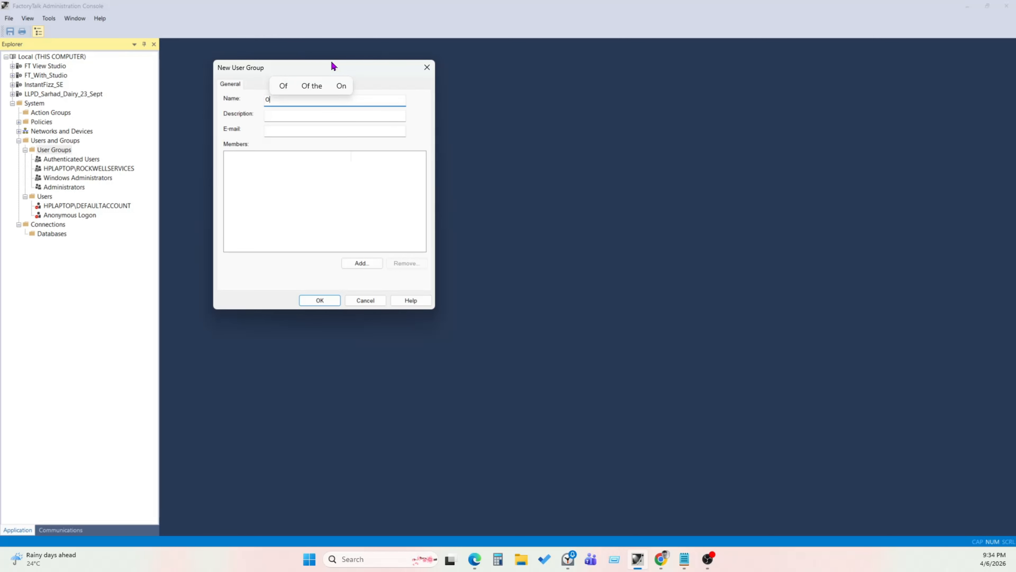
{"action": "type", "text": "E"}
{"action": "key", "text": "BackSpace"}
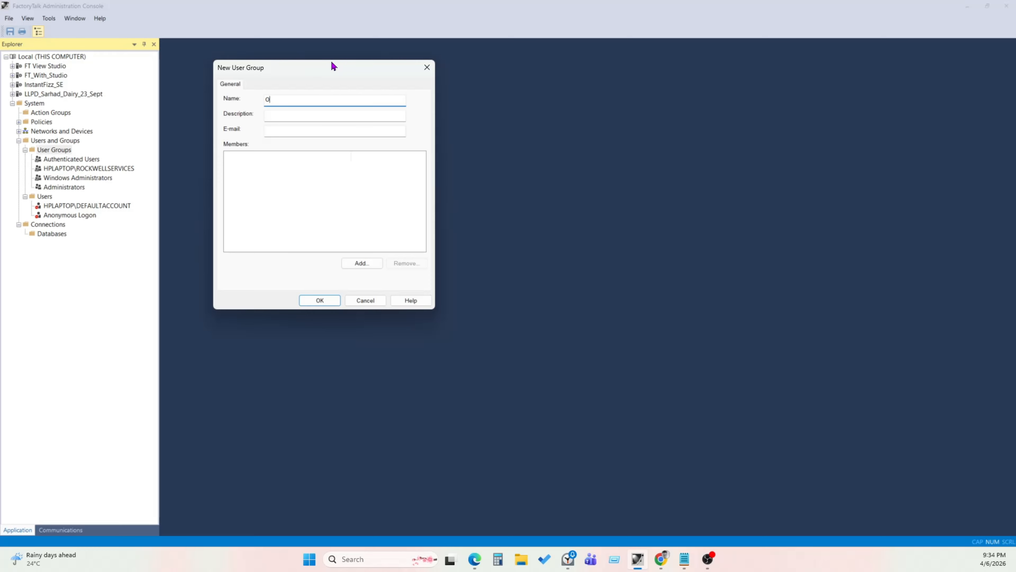
{"action": "type", "text": "perta"}
{"action": "key", "text": "BackSpace"}
{"action": "key", "text": "BackSpace"}
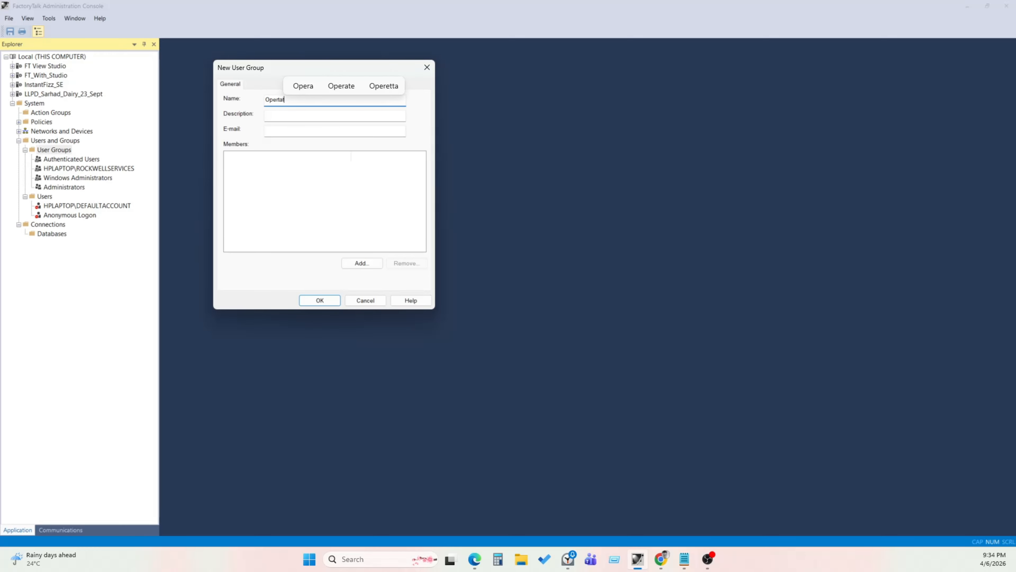
{"action": "type", "text": "ator"}
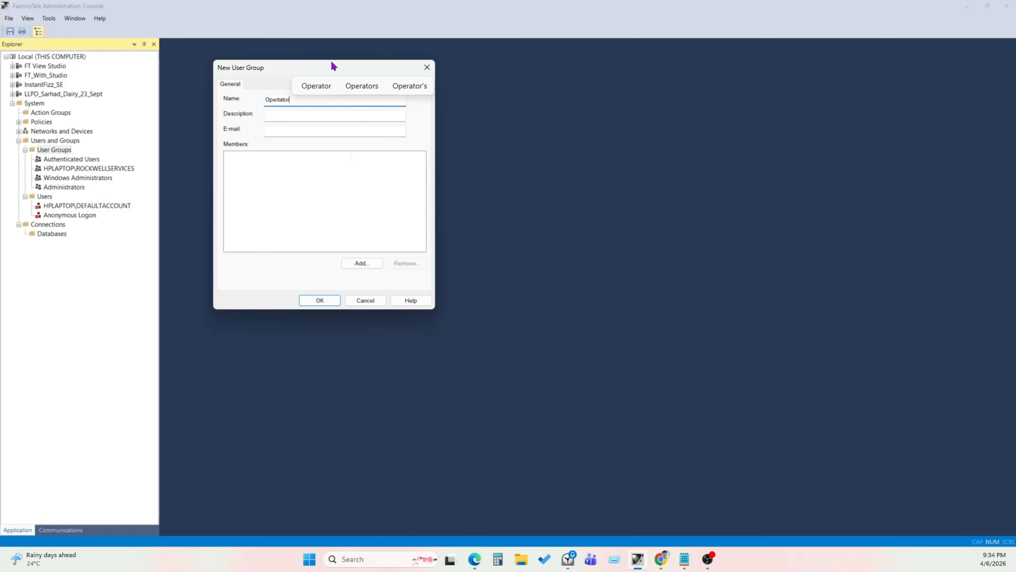
{"action": "left_click", "coordinate": [354, 88]}
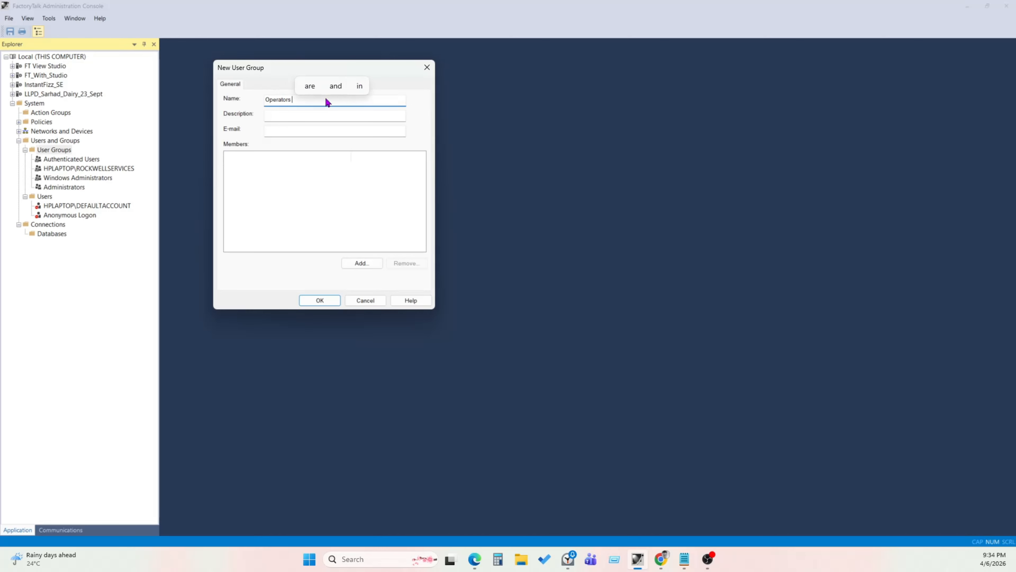
- Set the group's description to Computer 1 Operators
{"action": "left_click", "coordinate": [309, 113]}
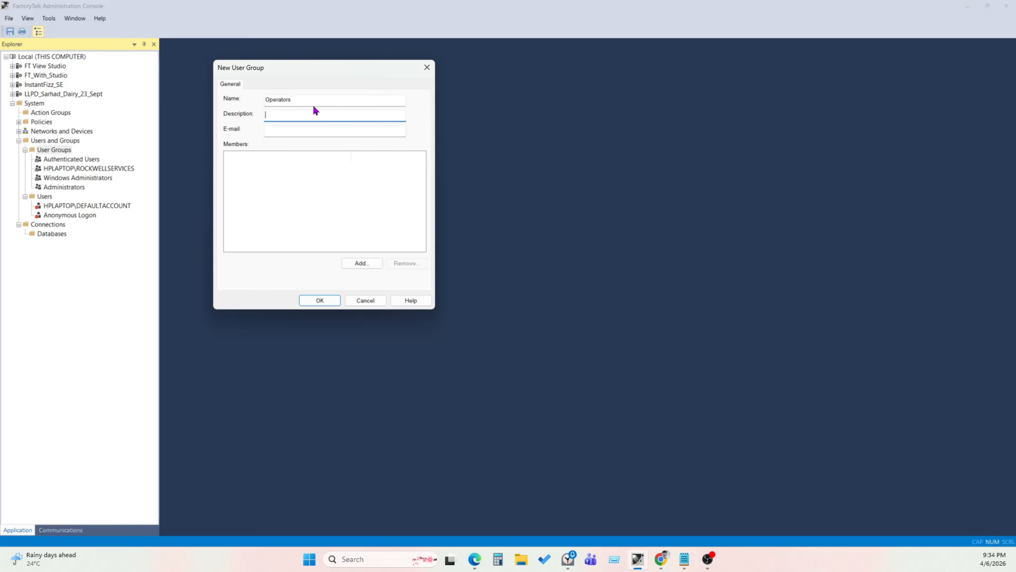
{"action": "type", "text": "P"}
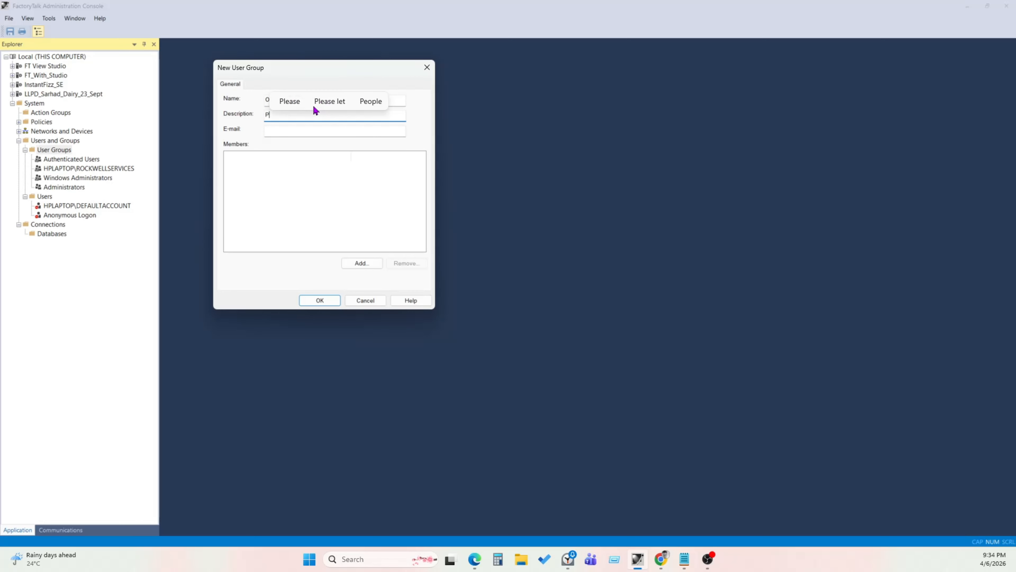
{"action": "type", "text": "lnt"}
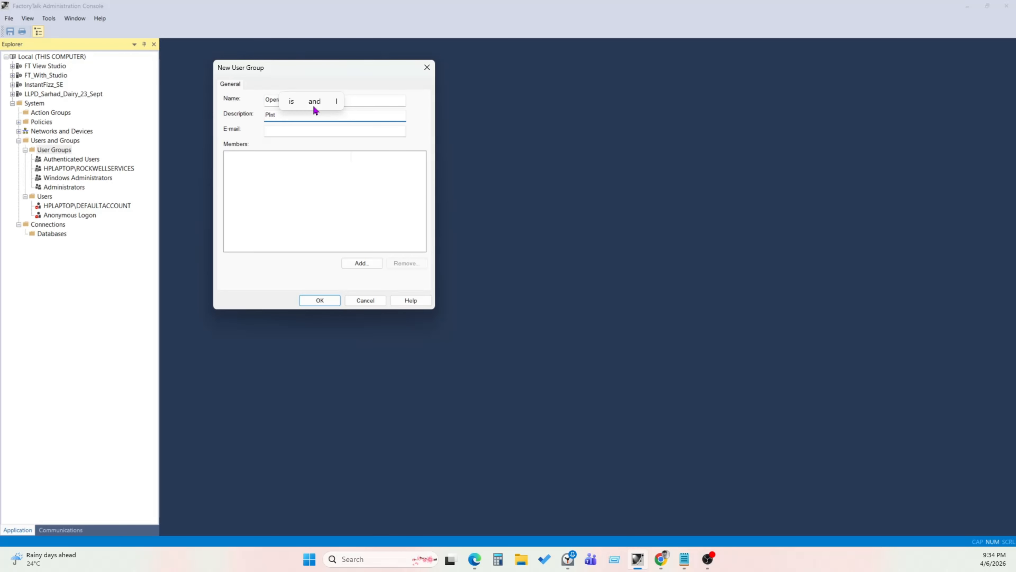
{"action": "key", "text": "BackSpace"}
{"action": "key", "text": "BackSpace"}
{"action": "key", "text": "BackSpace"}
{"action": "key", "text": "BackSpace"}
{"action": "type", "text": "Xomputer 1 Ope"}
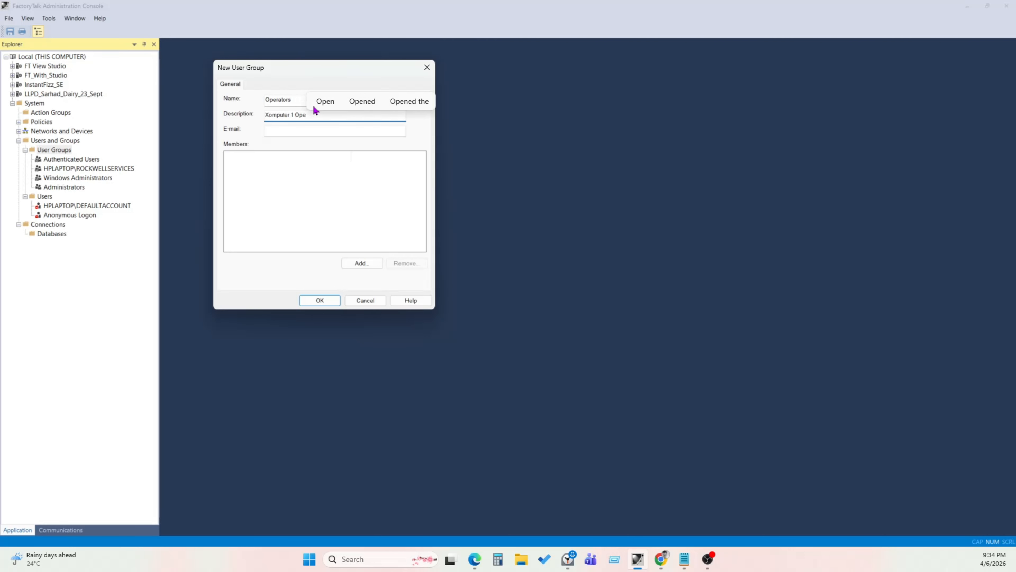
{"action": "type", "text": "rator"}
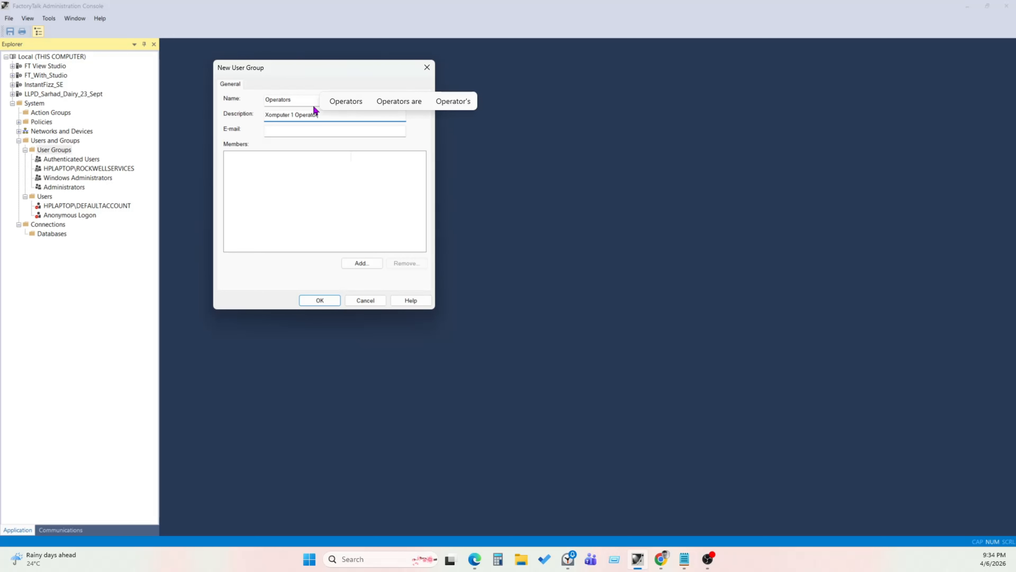
{"action": "left_click", "coordinate": [345, 100]}
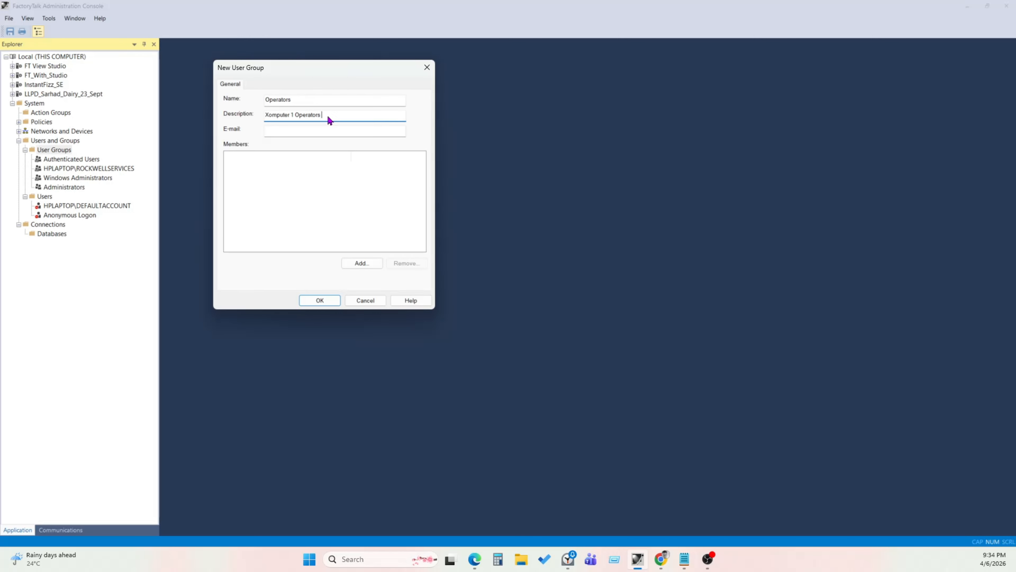
{"action": "left_click", "coordinate": [267, 115]}
{"action": "key", "text": "BackSpace"}
{"action": "type", "text": "C"}
{"action": "key", "text": "Tab"}
- Open the member selection list for the group and show all users and groups
{"action": "left_click", "coordinate": [297, 156]}
{"action": "left_click", "coordinate": [361, 263]}
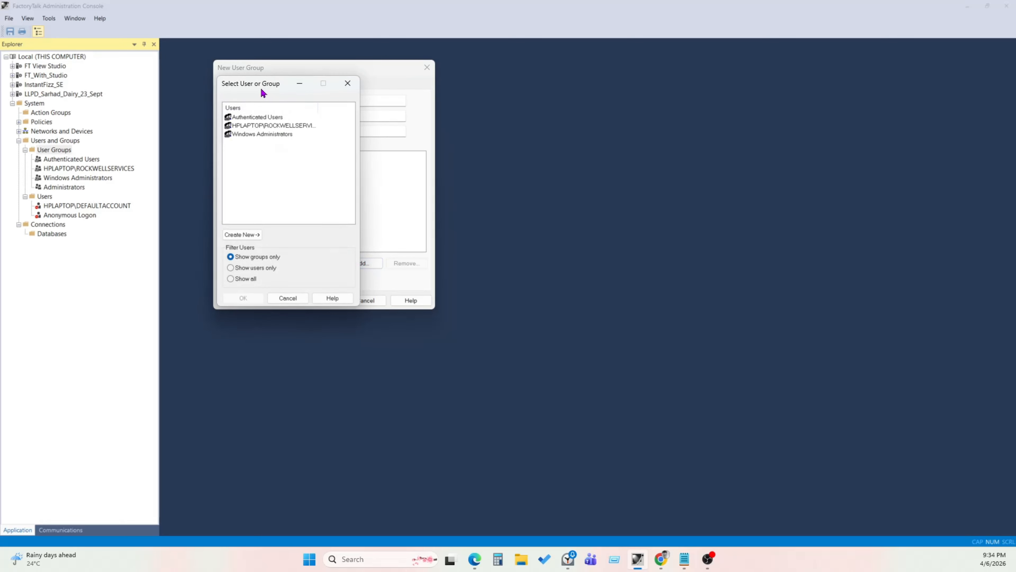
{"action": "left_click_drag", "start_coordinate": [260, 89], "coordinate": [564, 128]}
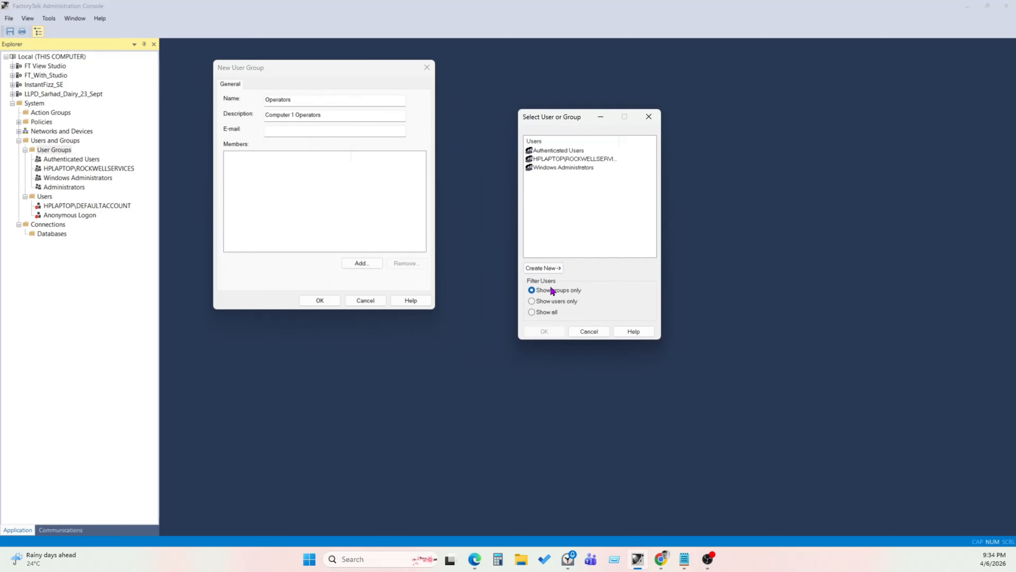
{"action": "left_click", "coordinate": [537, 315]}
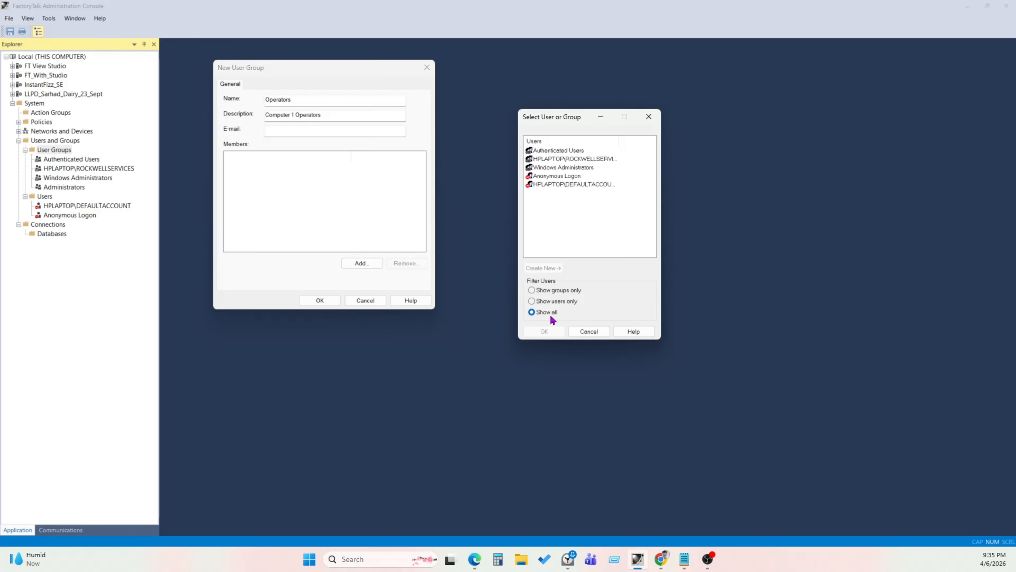
- Add HPLAPTOP\ROCKWELLSERVICES as a member of the Operators group
{"action": "left_click", "coordinate": [552, 152]}
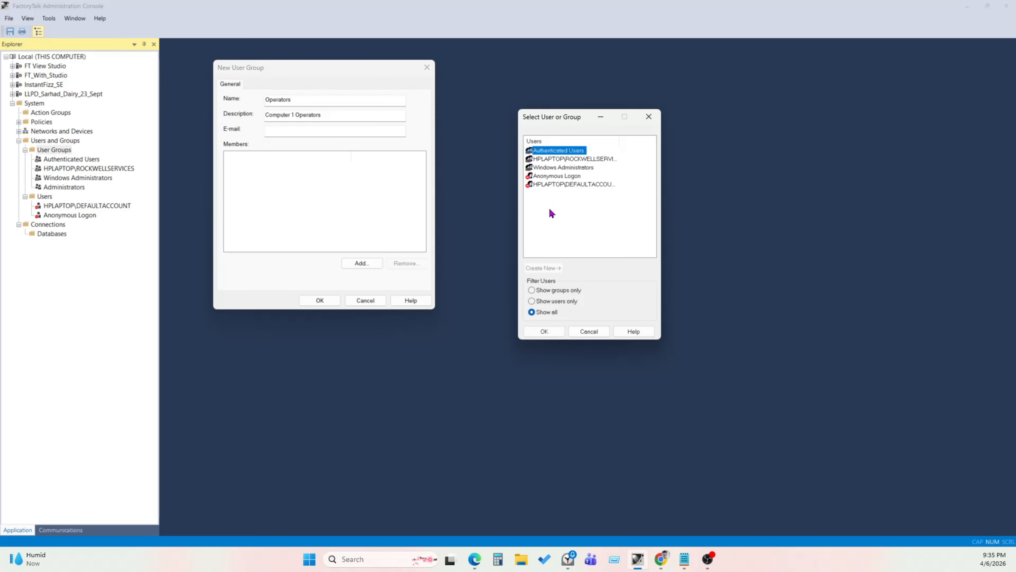
{"action": "left_click", "coordinate": [553, 161]}
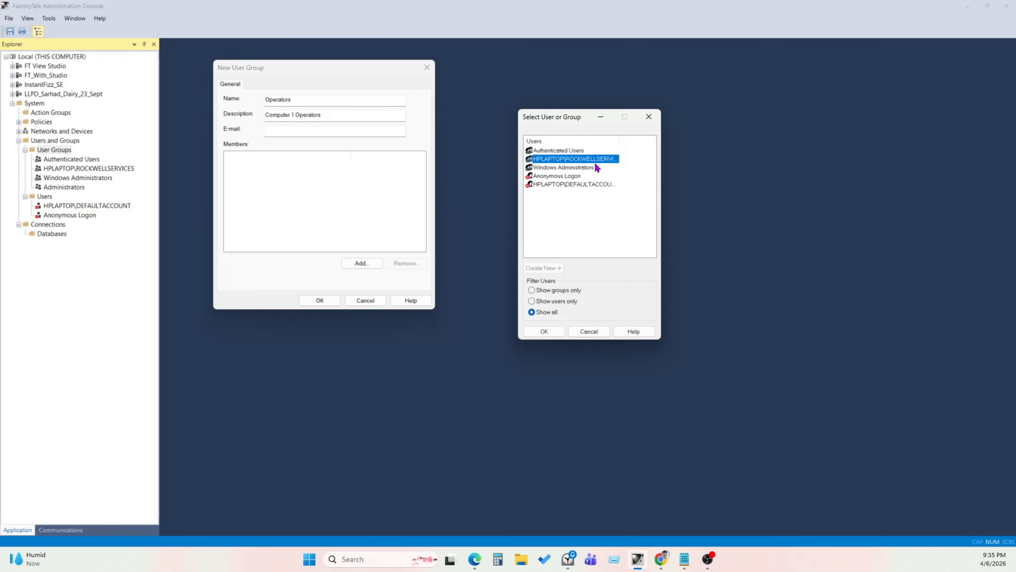
{"action": "left_click_drag", "start_coordinate": [620, 142], "coordinate": [658, 142]}
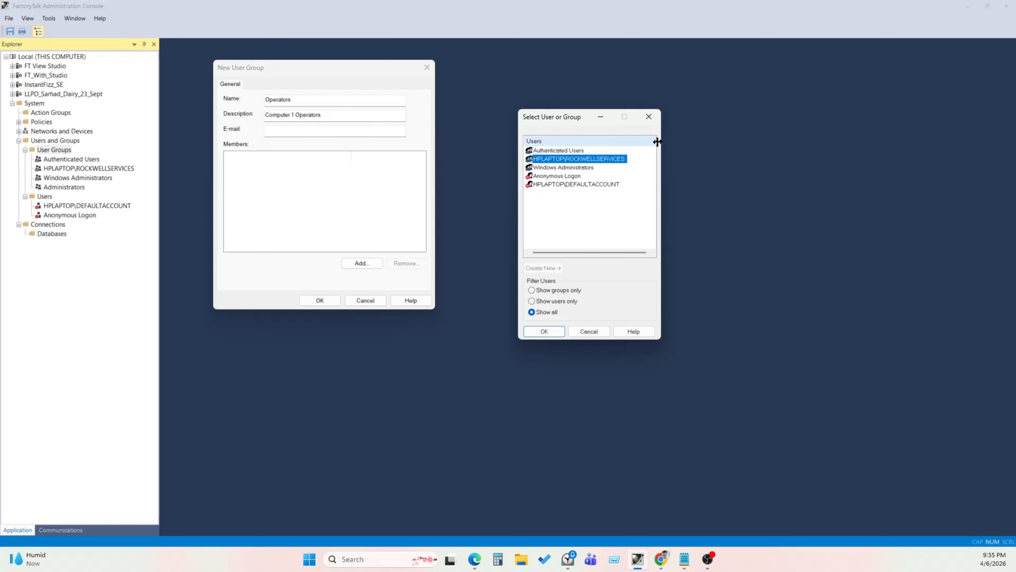
{"action": "left_click", "coordinate": [560, 168]}
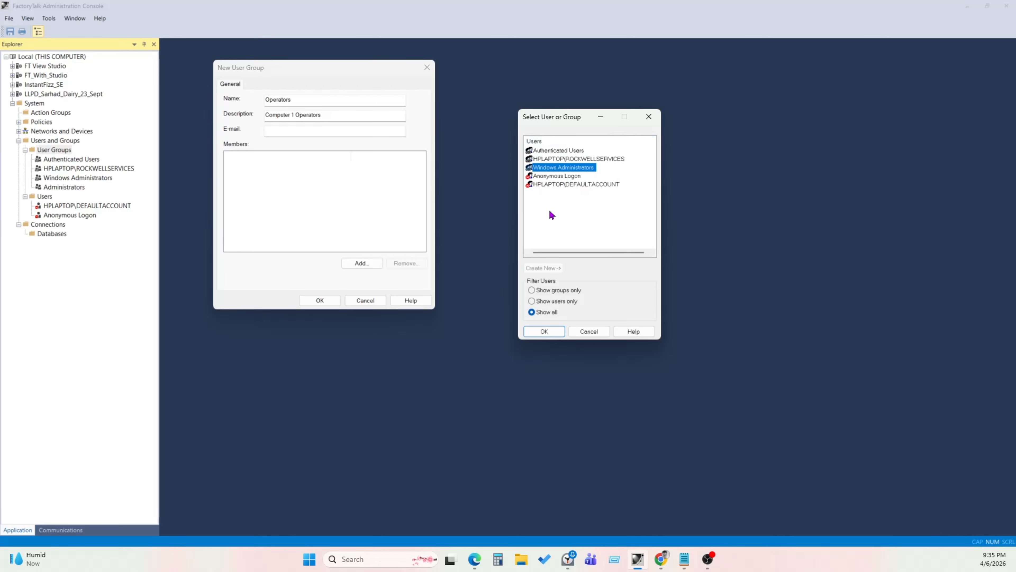
{"action": "left_click", "coordinate": [554, 177]}
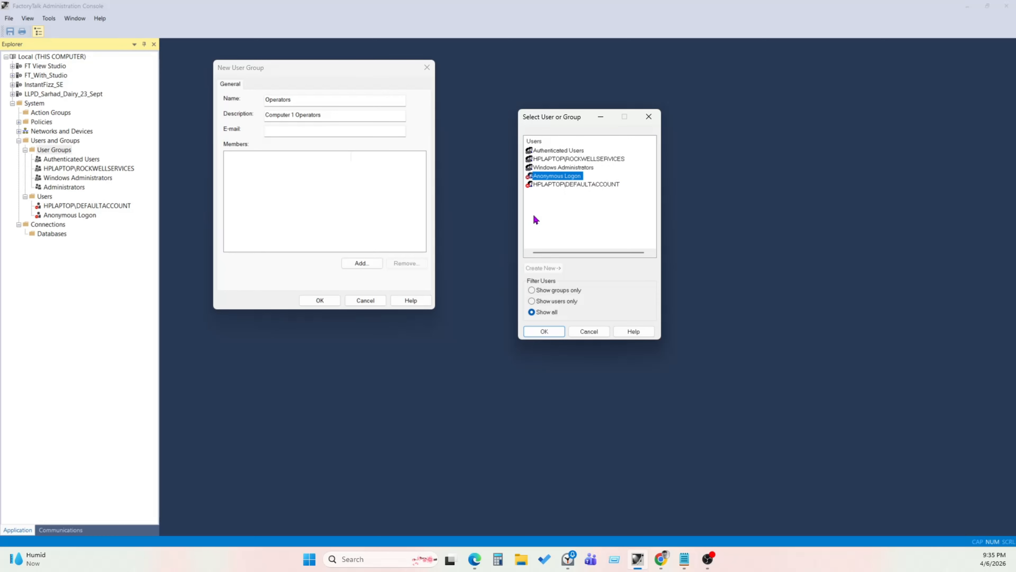
{"action": "left_click", "coordinate": [564, 185]}
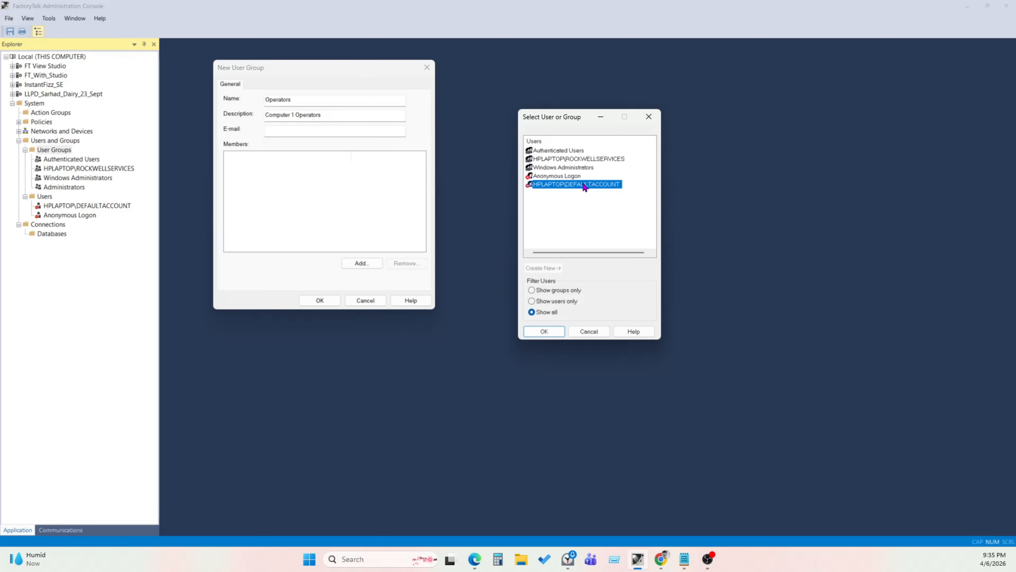
{"action": "left_click", "coordinate": [568, 161]}
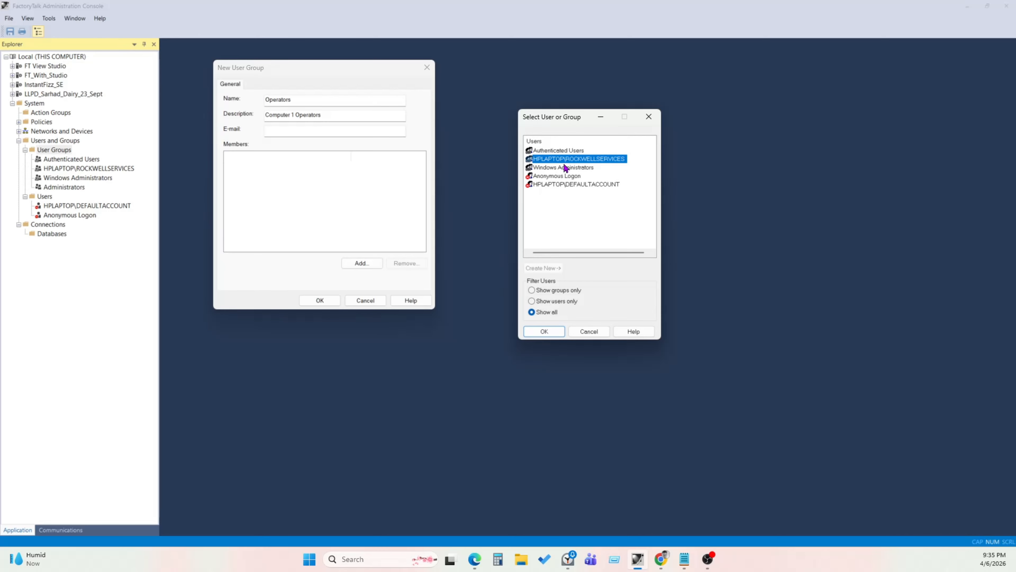
{"action": "left_click", "coordinate": [552, 333]}
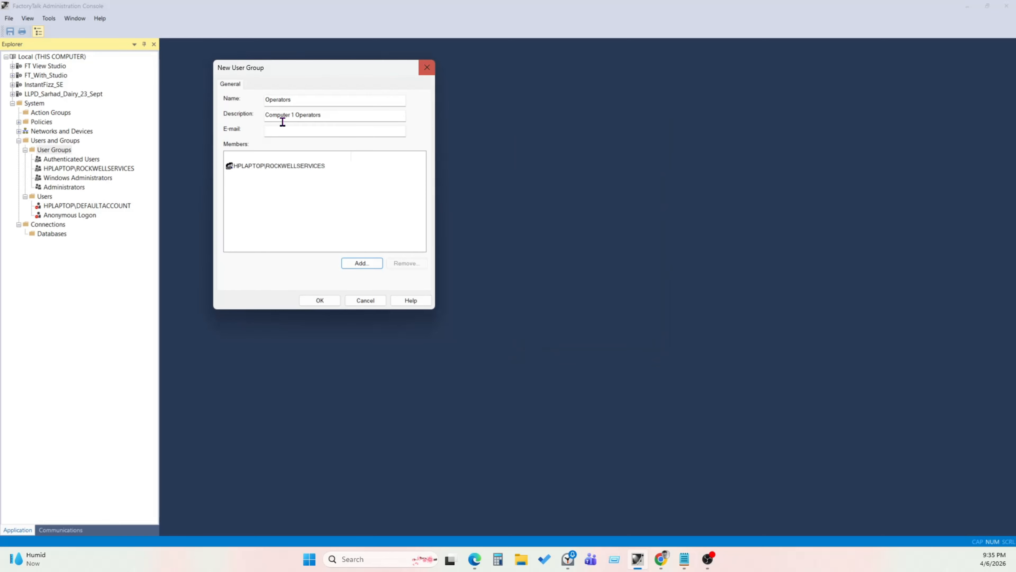
- Save the new Operators group and open its properties to review its description and member
{"action": "left_click", "coordinate": [322, 299]}
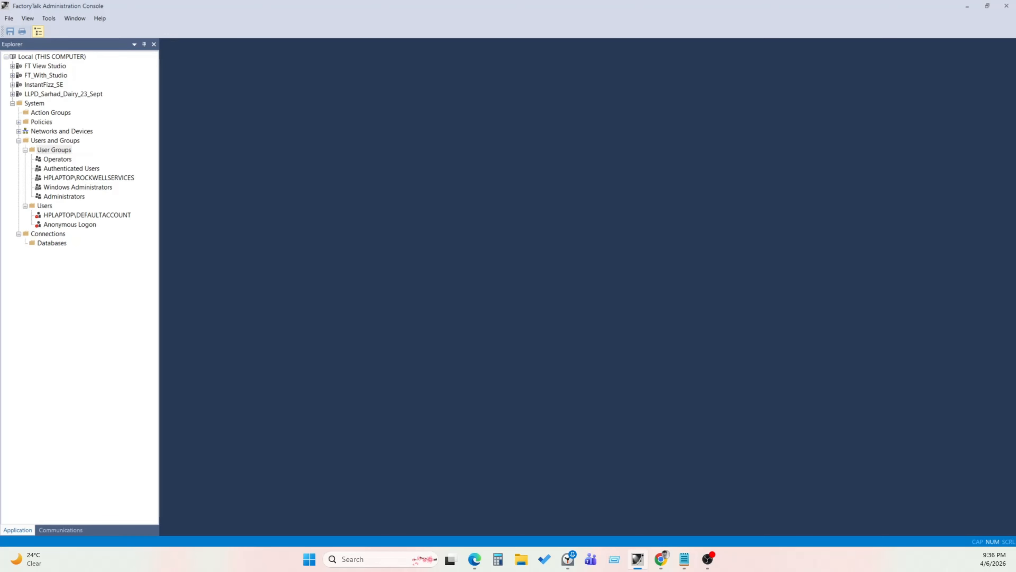
{"action": "left_click", "coordinate": [70, 161]}
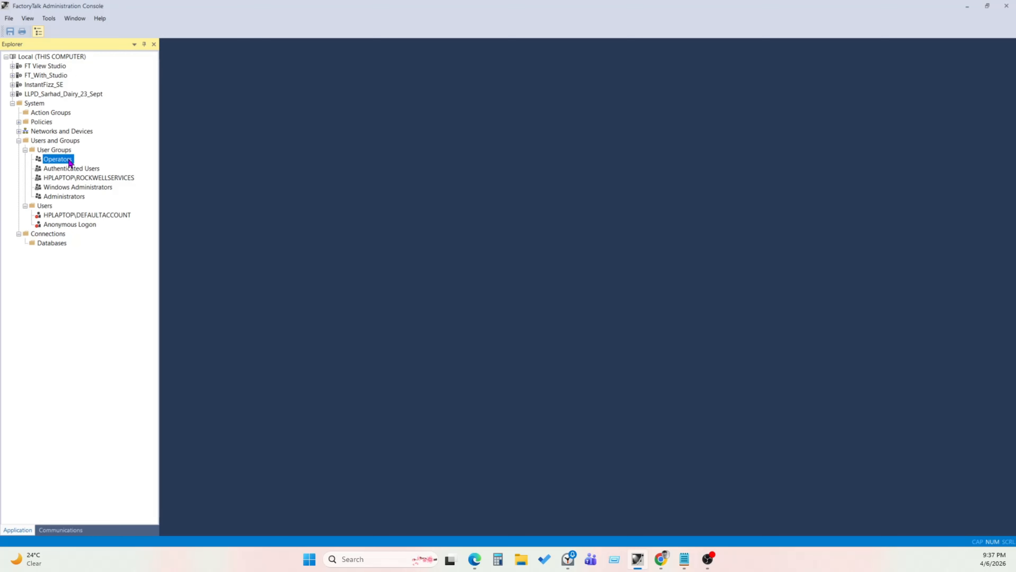
{"action": "right_click", "coordinate": [52, 163]}
{"action": "left_click", "coordinate": [88, 185]}
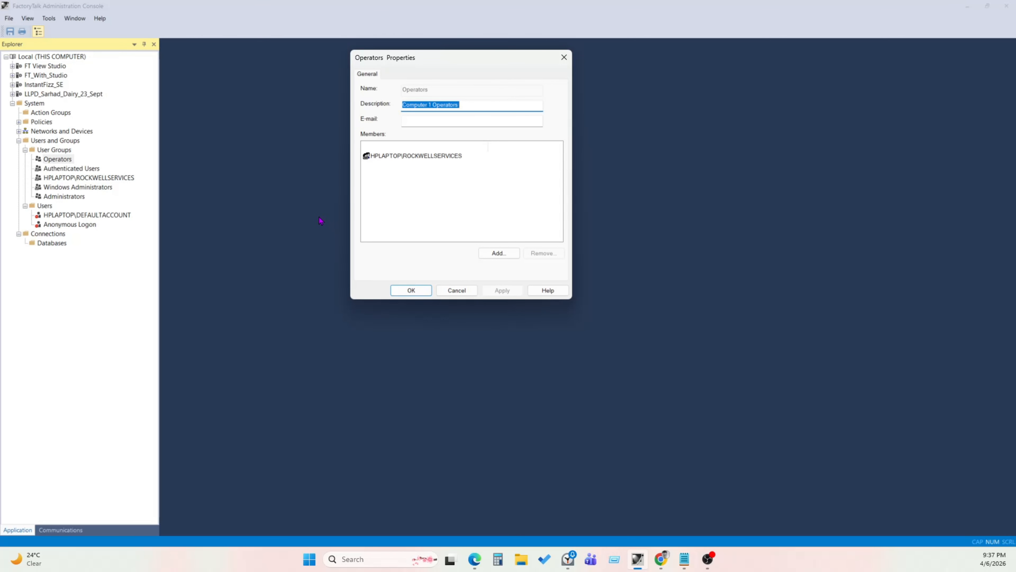
{"action": "left_click", "coordinate": [387, 156]}
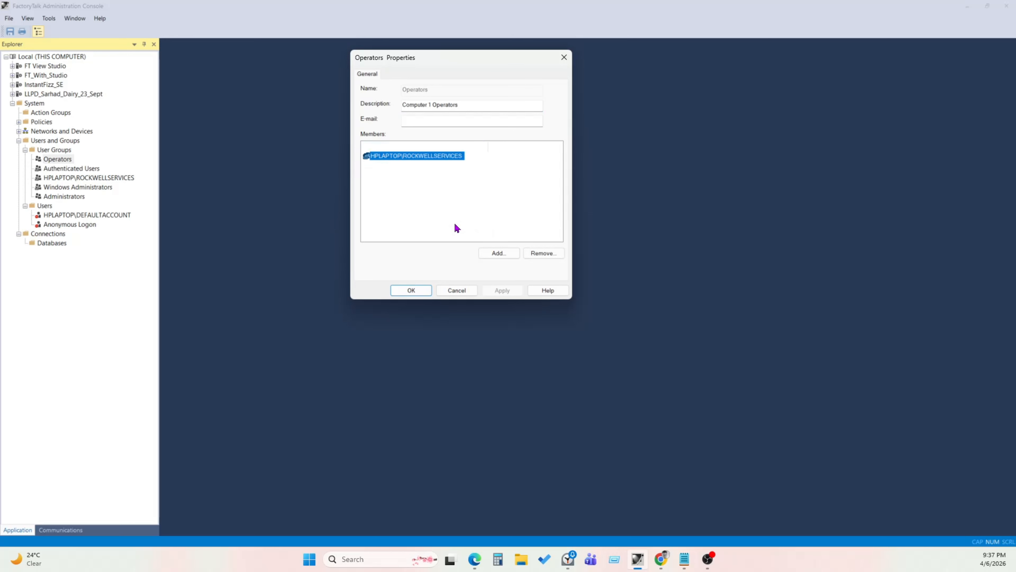
{"action": "left_click", "coordinate": [488, 254]}
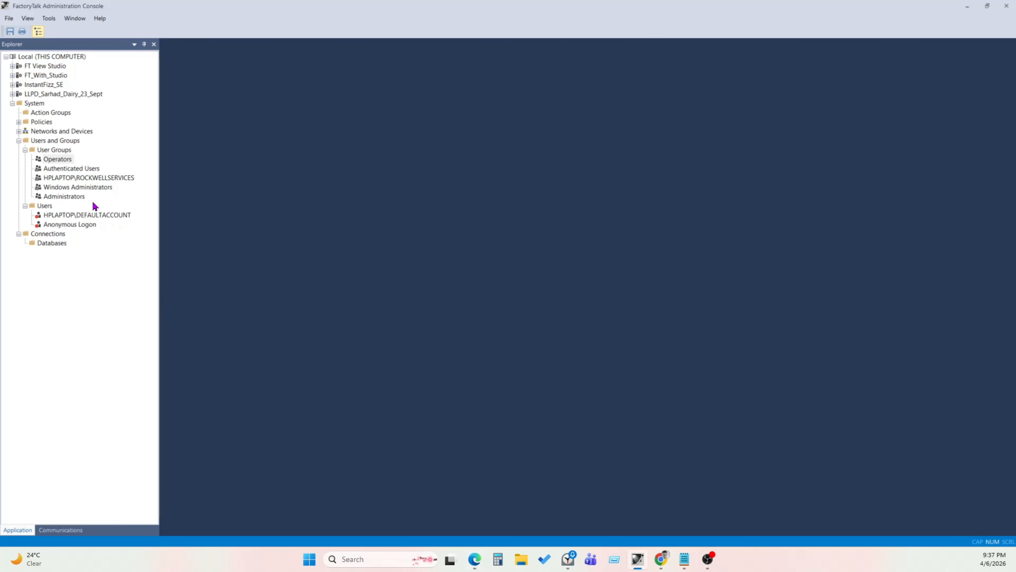
- Create another new user group named Engineers
{"action": "left_click", "coordinate": [60, 159]}
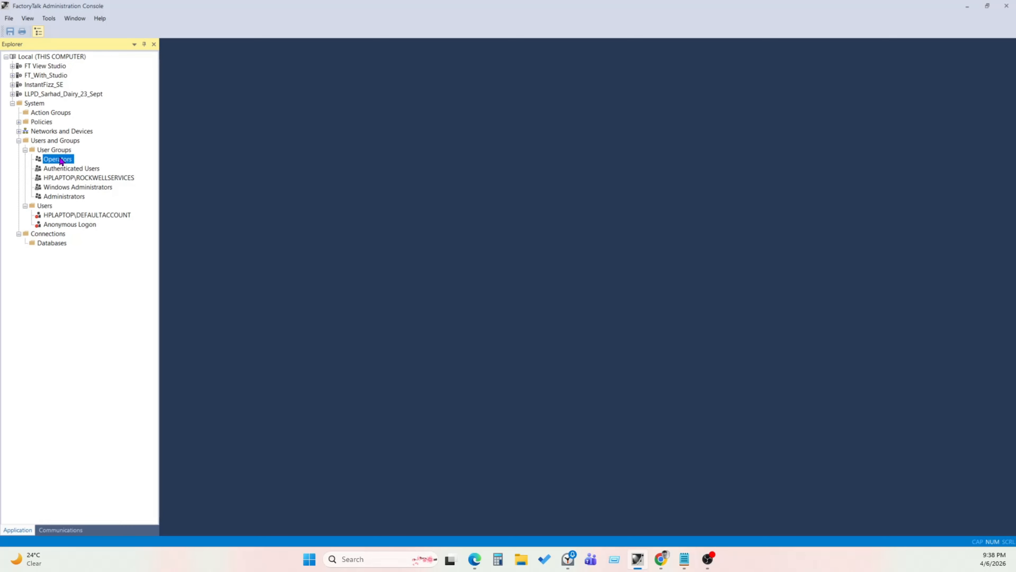
{"action": "right_click", "coordinate": [63, 154]}
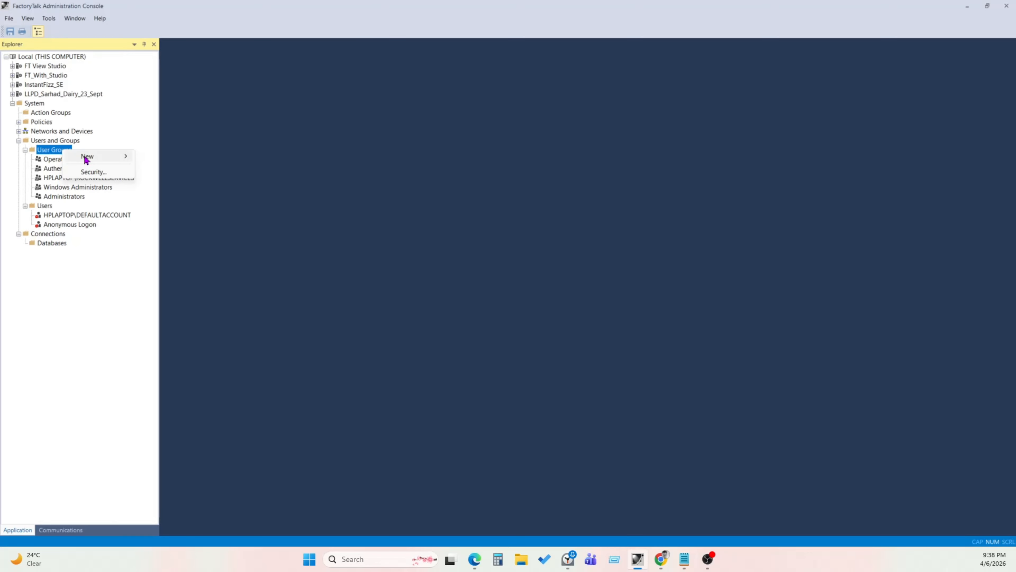
{"action": "mouse_move", "coordinate": [84, 159]}
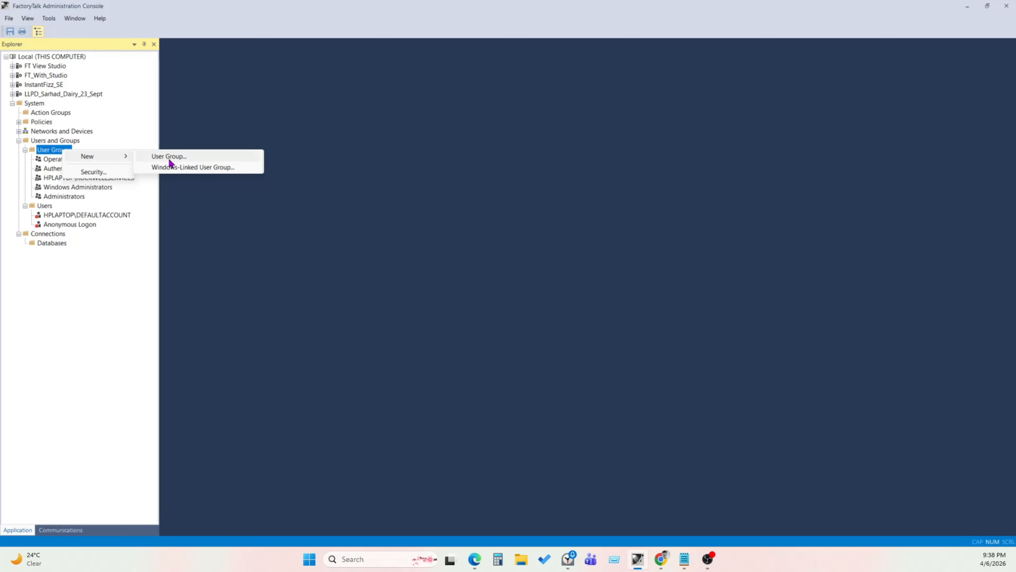
{"action": "left_click", "coordinate": [258, 157]}
{"action": "left_click_drag", "start_coordinate": [105, 20], "coordinate": [388, 105]}
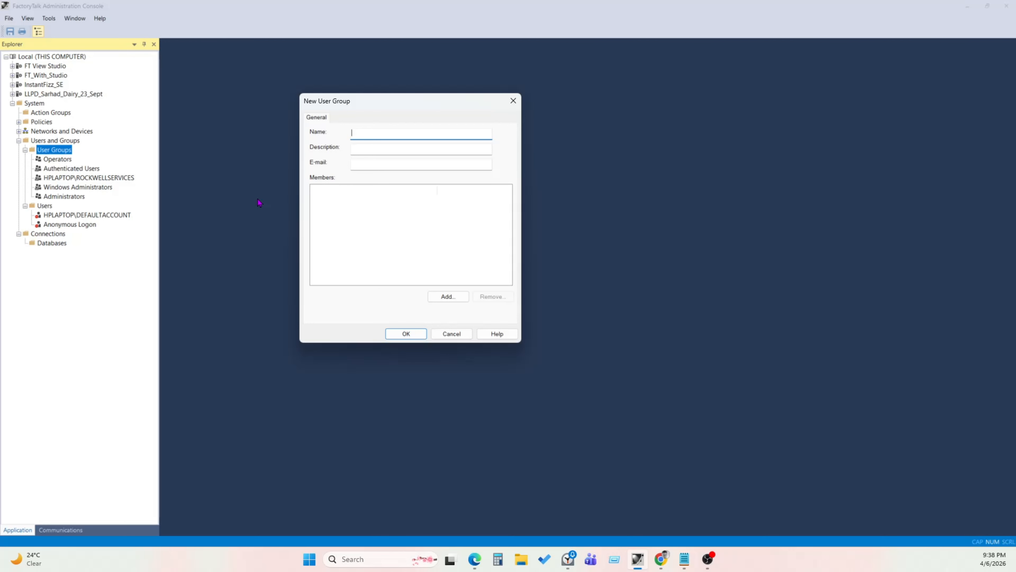
{"action": "type", "text": "En"}
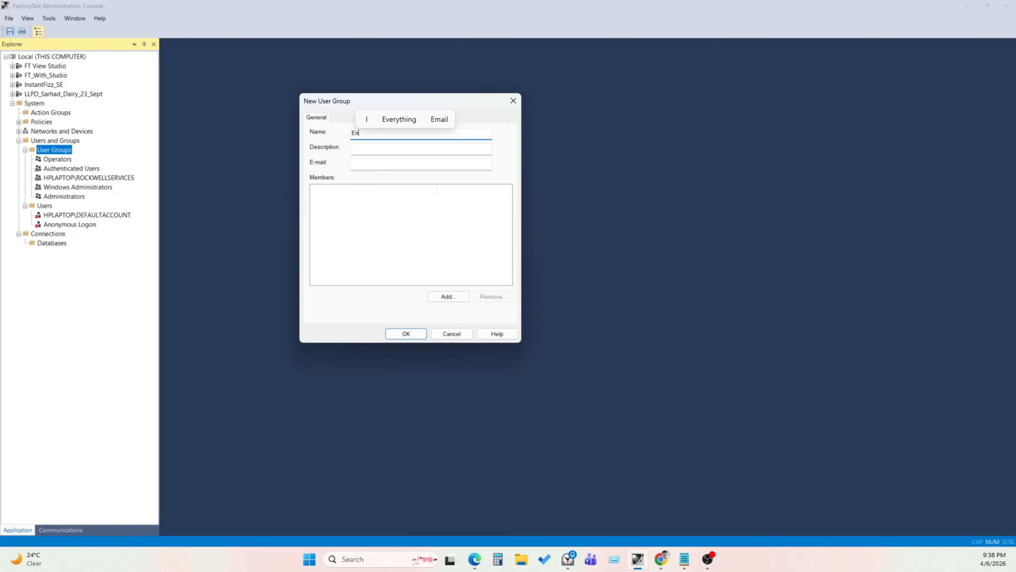
{"action": "type", "text": "giee"}
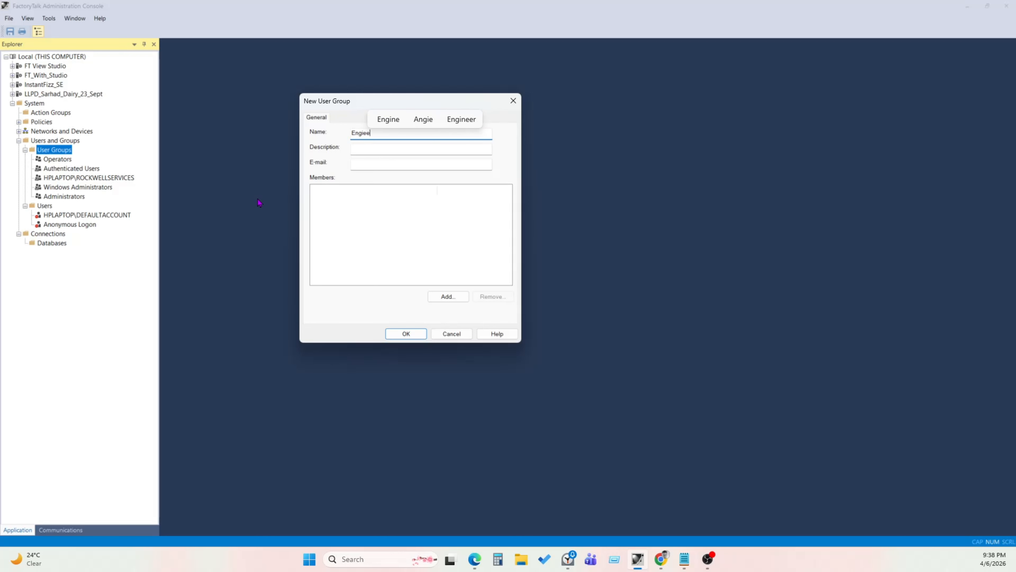
{"action": "type", "text": "rs"}
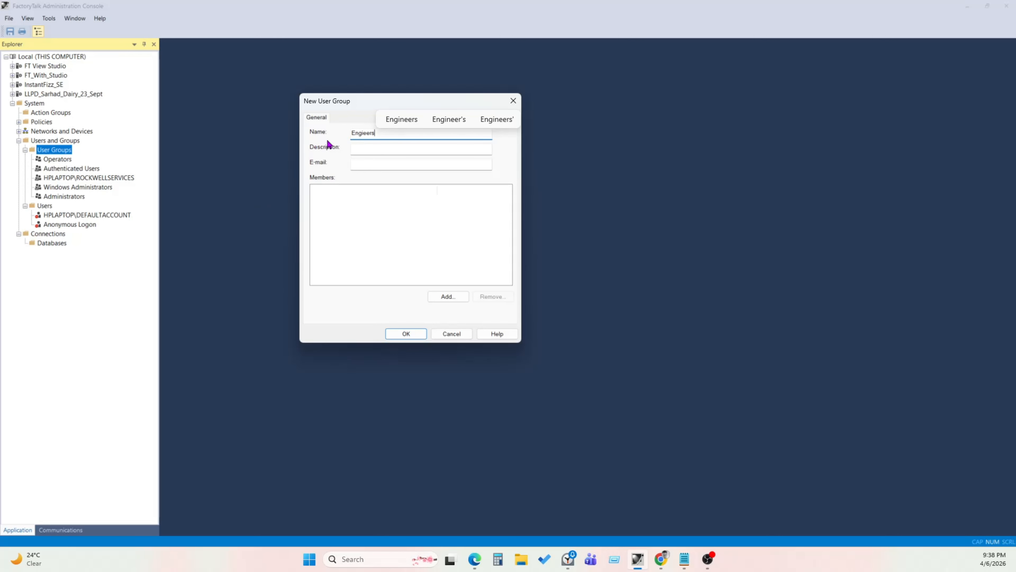
{"action": "left_click", "coordinate": [401, 119]}
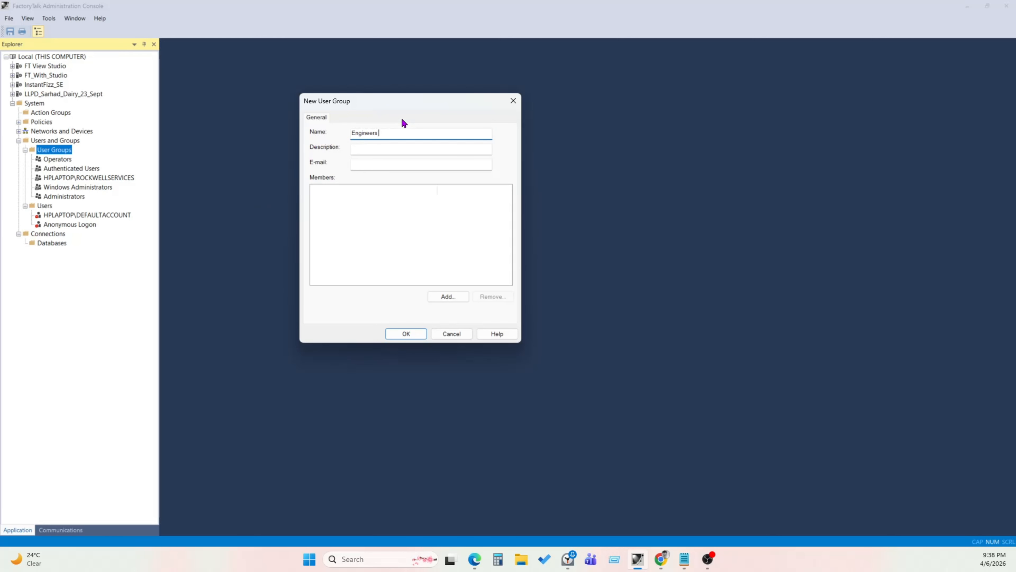
- Set the group's description to Plant1 Engineers
{"action": "left_click", "coordinate": [372, 148]}
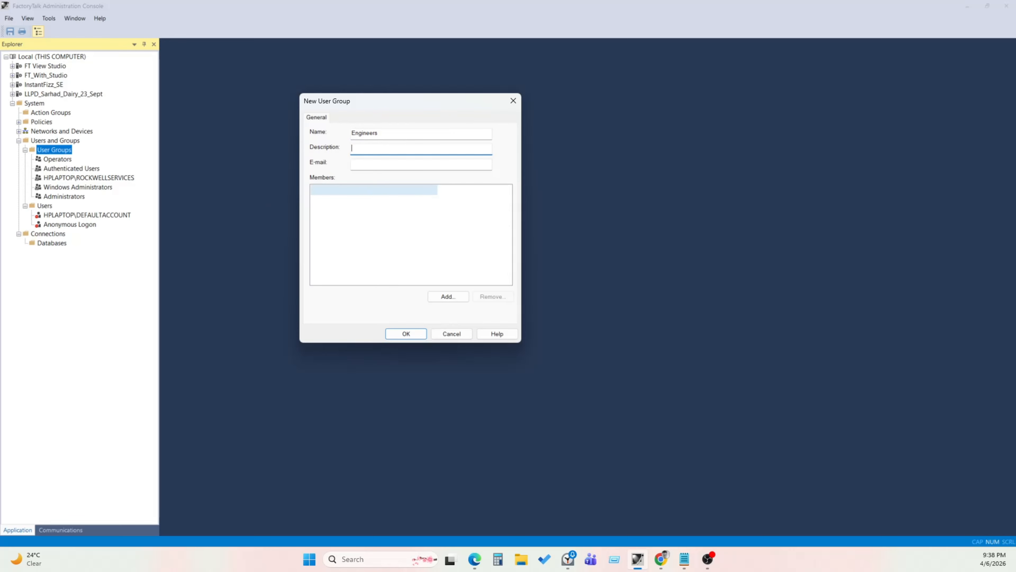
{"action": "type", "text": "pLANT"}
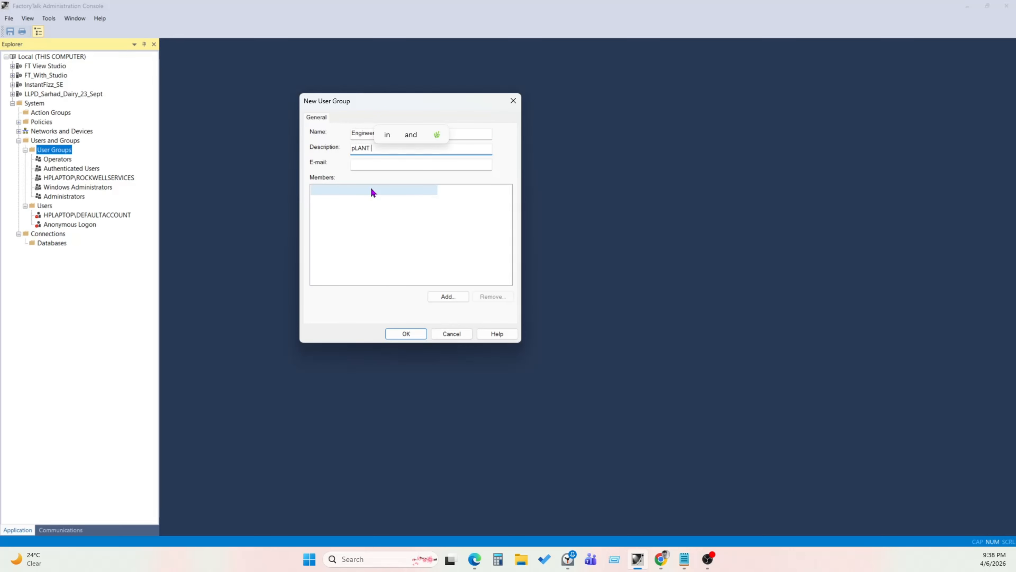
{"action": "type", "text": "1"}
{"action": "key", "text": "BackSpace"}
{"action": "key", "text": "BackSpace"}
{"action": "key", "text": "BackSpace"}
{"action": "key", "text": "BackSpace"}
{"action": "key", "text": "BackSpace"}
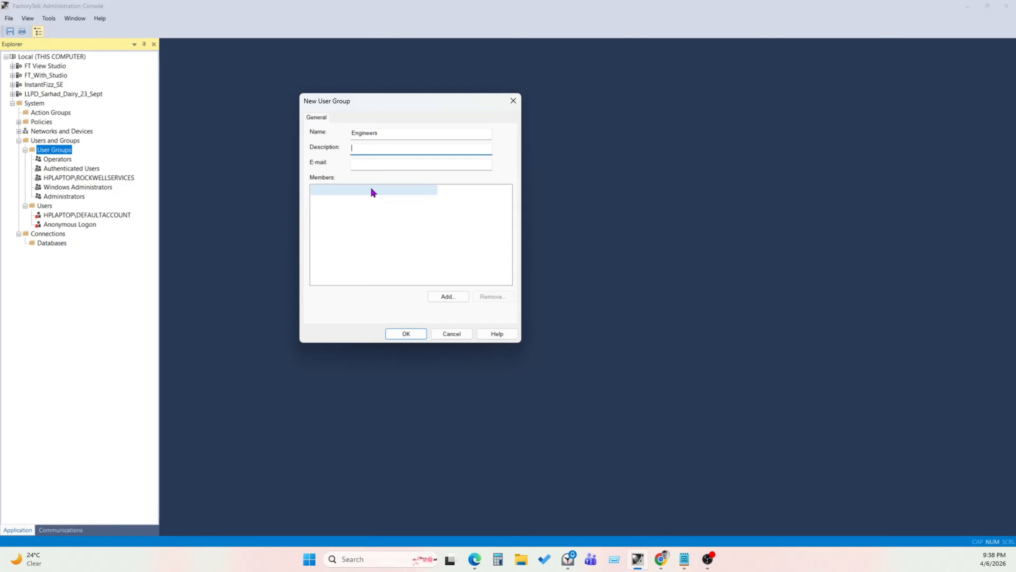
{"action": "type", "text": "pLANT 1"}
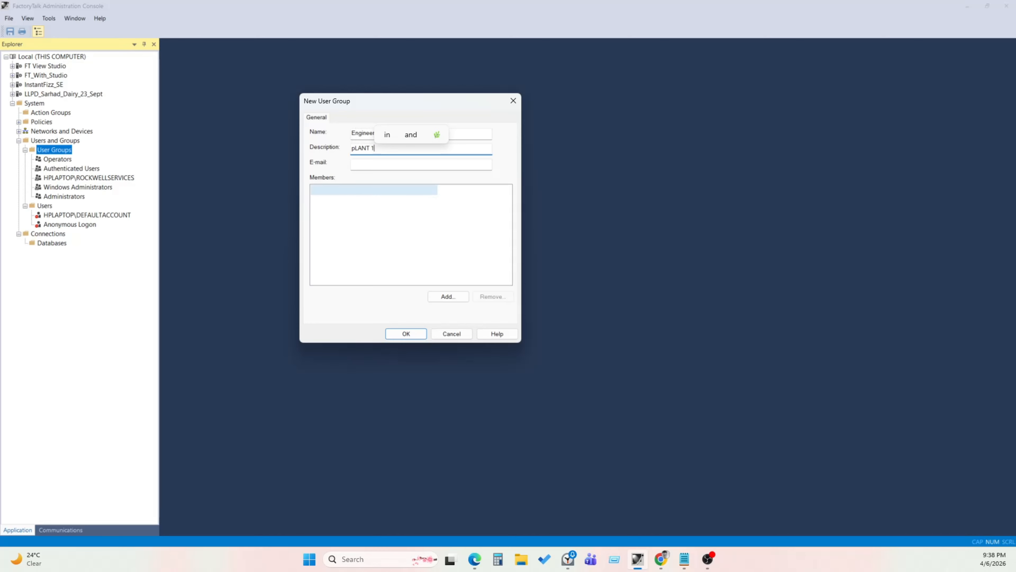
{"action": "type", "text": " eNGINE"}
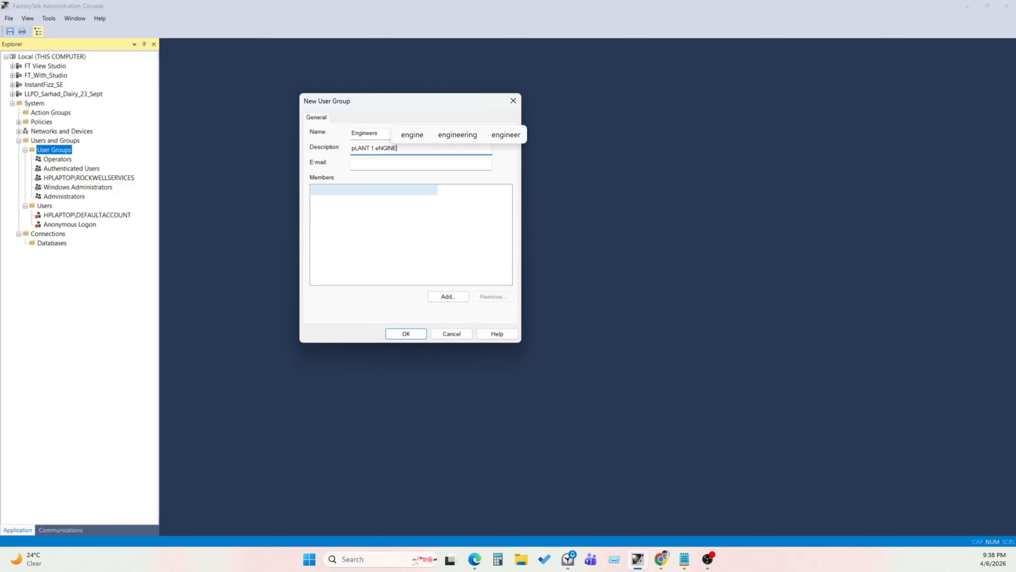
{"action": "type", "text": "ERS"}
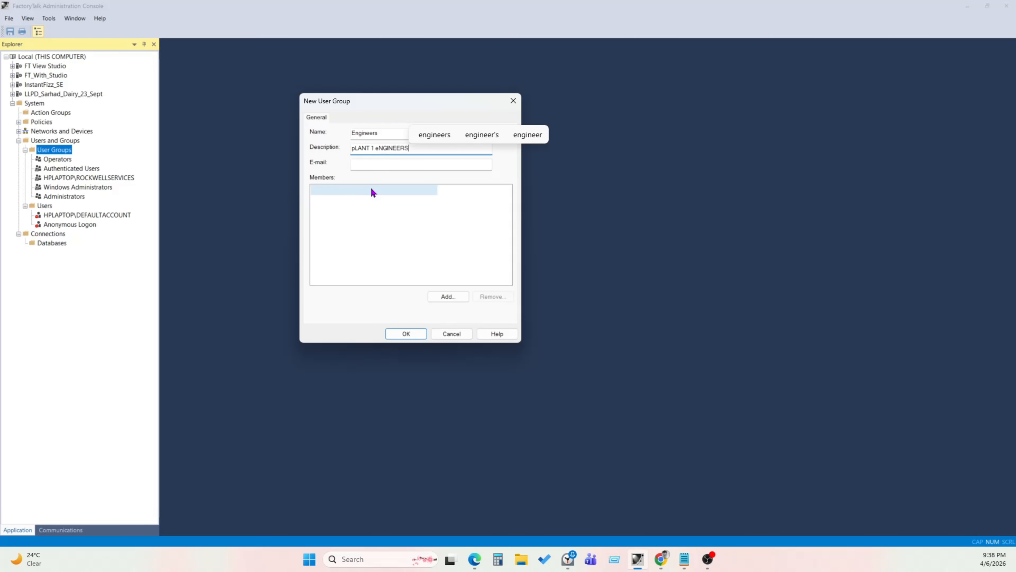
{"action": "key", "text": "BackSpace"}
{"action": "key", "text": "BackSpace"}
{"action": "key", "text": "BackSpace"}
{"action": "key", "text": "BackSpace"}
{"action": "key", "text": "BackSpace"}
{"action": "key", "text": "BackSpace"}
{"action": "key", "text": "BackSpace"}
{"action": "key", "text": "BackSpace"}
{"action": "key", "text": "BackSpace"}
{"action": "key", "text": "BackSpace"}
{"action": "key", "text": "BackSpace"}
{"action": "key", "text": "BackSpace"}
{"action": "key", "text": "BackSpace"}
{"action": "key", "text": "BackSpace"}
{"action": "key", "text": "BackSpace"}
{"action": "key", "text": "BackSpace"}
{"action": "type", "text": "Plant"}
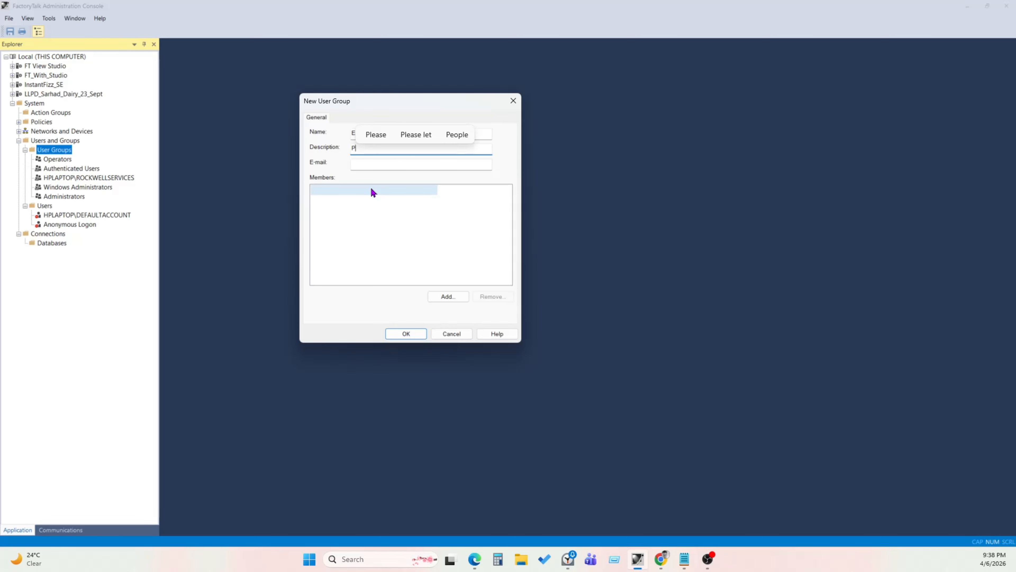
{"action": "type", "text": "1 "}
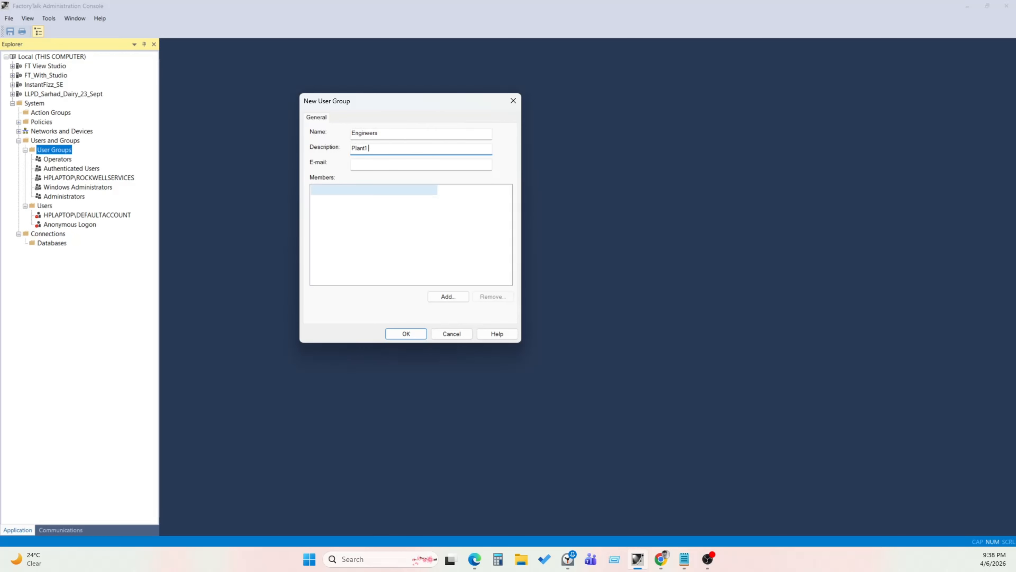
{"action": "type", "text": "Engineers"}
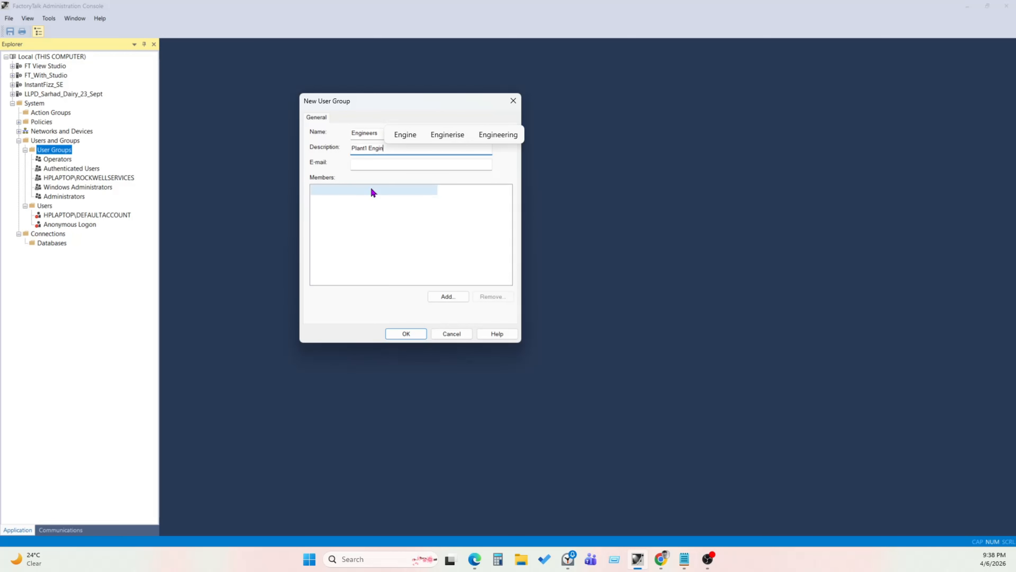
- Add HPLAPTOP\ROCKWELLSERVICES as a member and save the Engineers group
{"action": "left_click", "coordinate": [454, 298]}
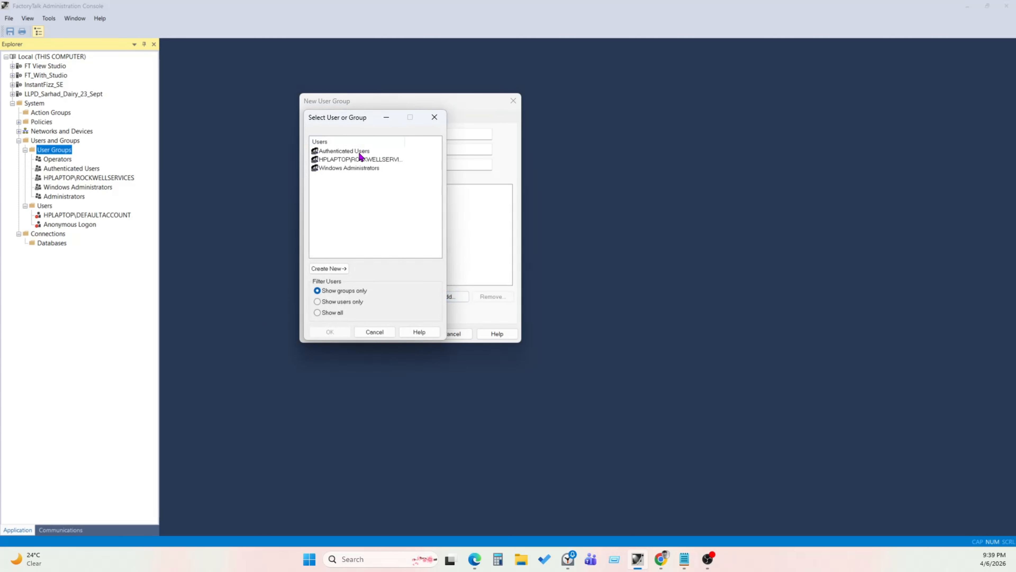
{"action": "left_click", "coordinate": [319, 312]}
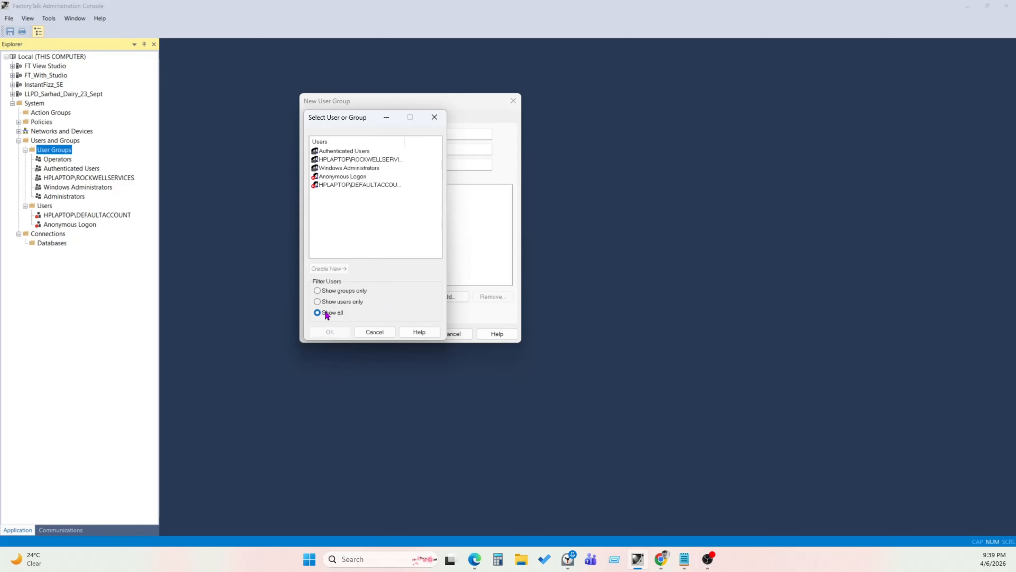
{"action": "left_click", "coordinate": [327, 291]}
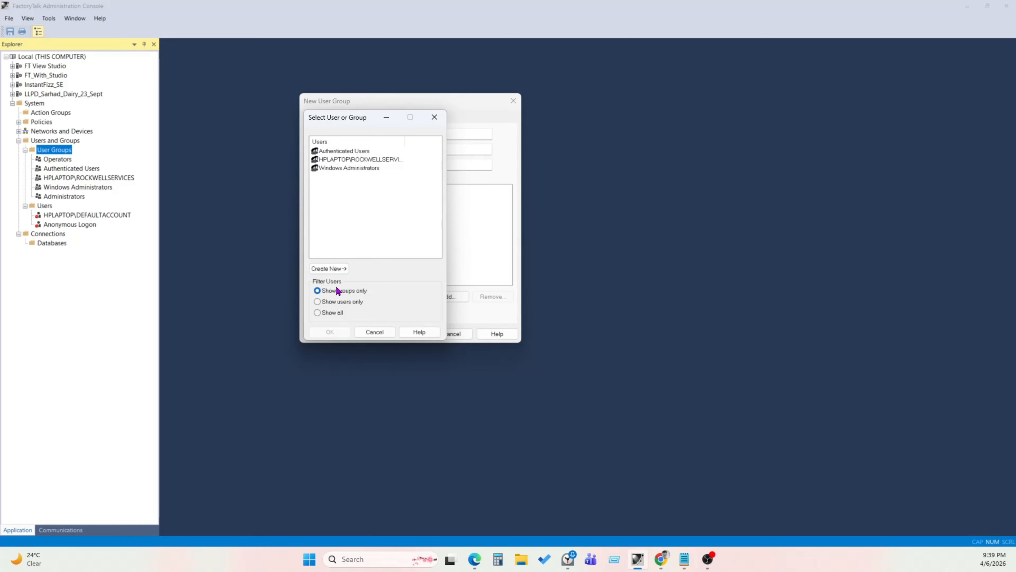
{"action": "left_click", "coordinate": [331, 159]}
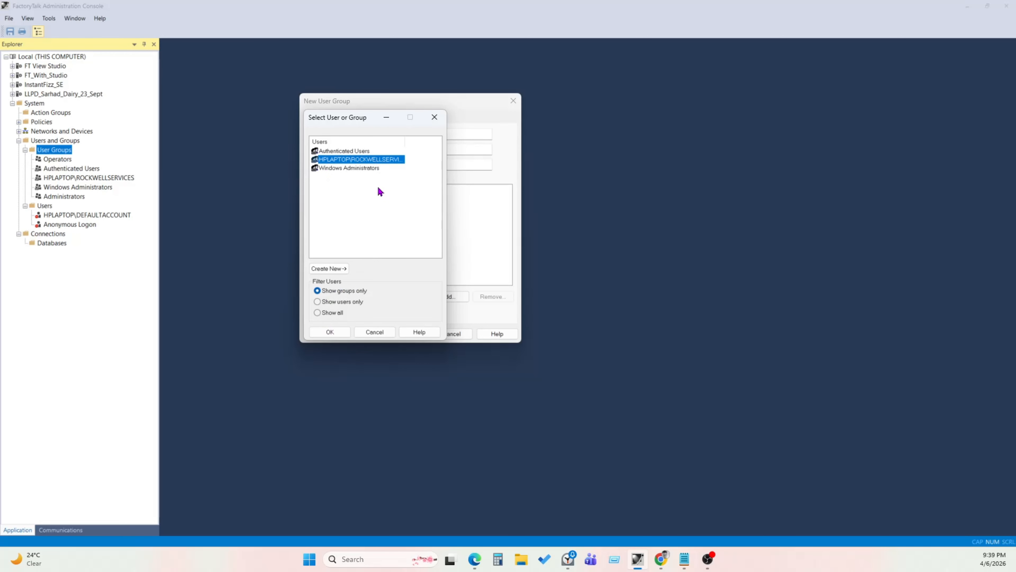
{"action": "left_click", "coordinate": [331, 332]}
{"action": "left_click", "coordinate": [411, 333]}
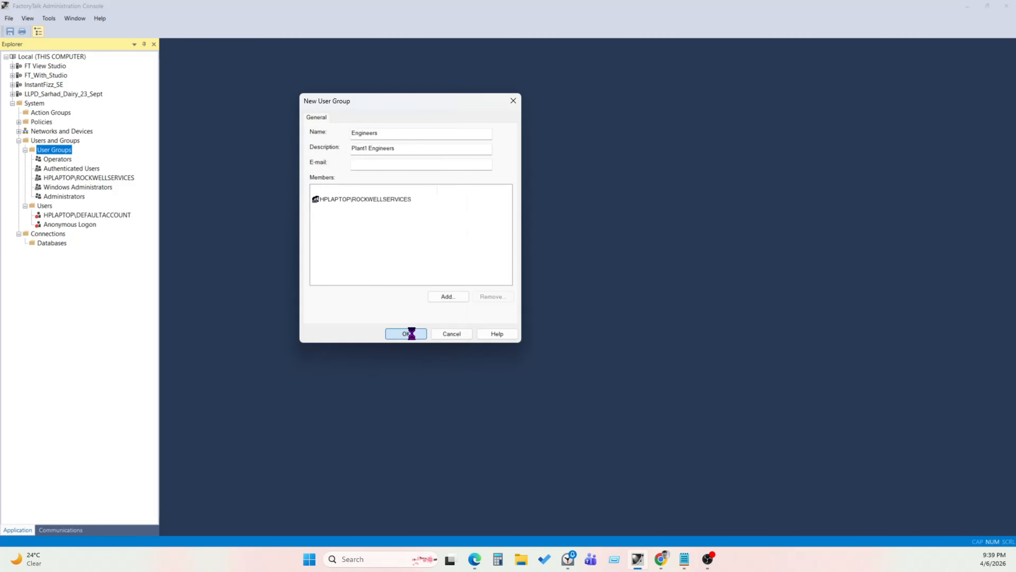
- Start a new user group under User Groups and add HPLAPTOP\ROCKWELLSERVICES as its member
{"action": "right_click", "coordinate": [64, 153]}
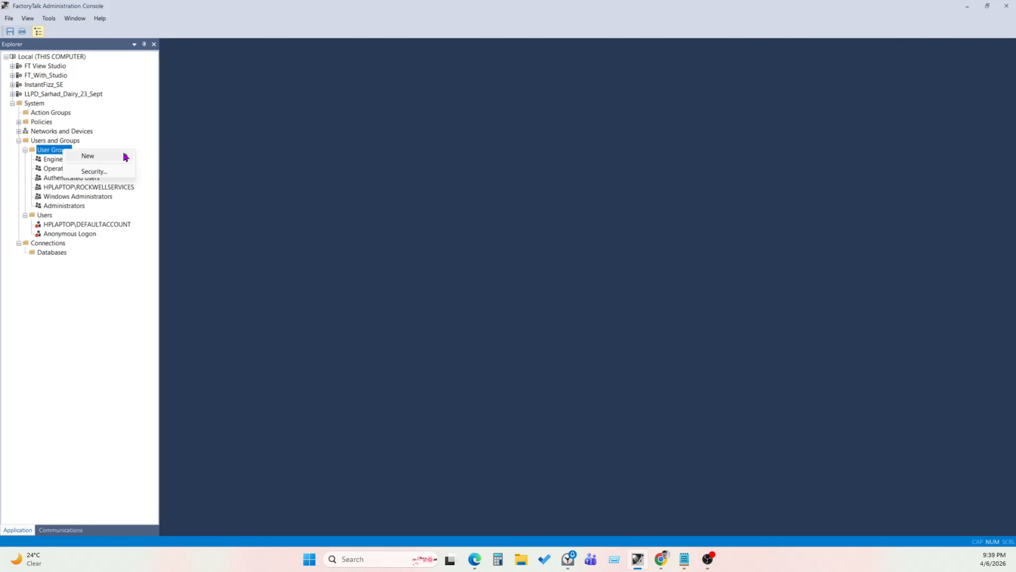
{"action": "mouse_move", "coordinate": [125, 156]}
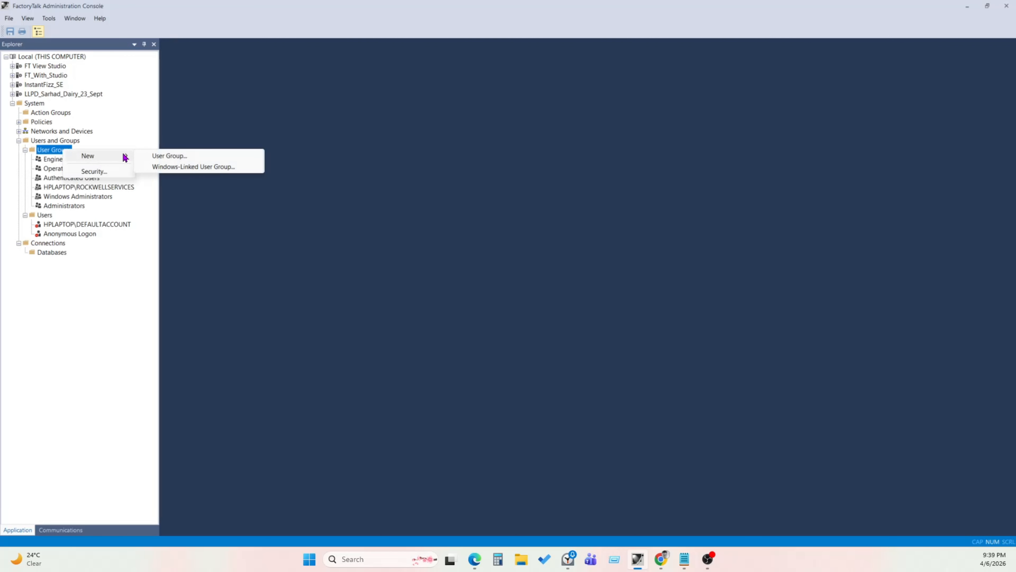
{"action": "left_click", "coordinate": [169, 156]}
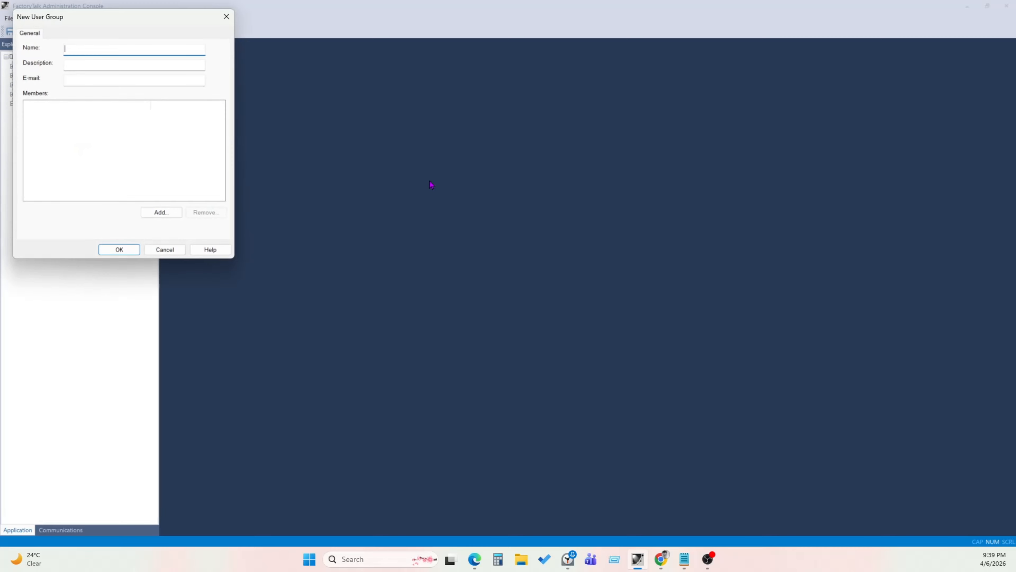
{"action": "left_click_drag", "start_coordinate": [120, 20], "coordinate": [724, 132]}
{"action": "left_click", "coordinate": [526, 326]}
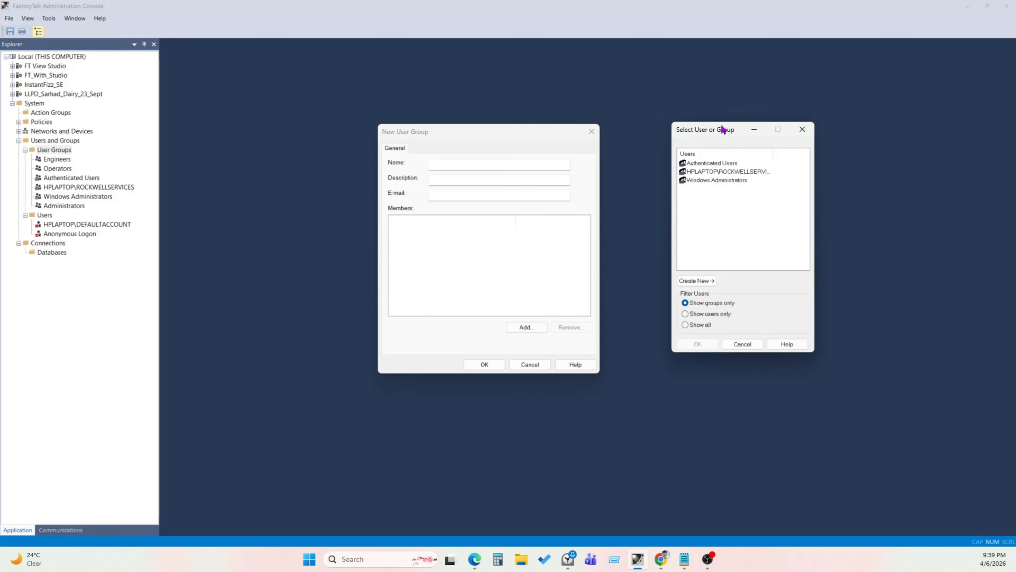
{"action": "left_click_drag", "start_coordinate": [716, 138], "coordinate": [673, 141]}
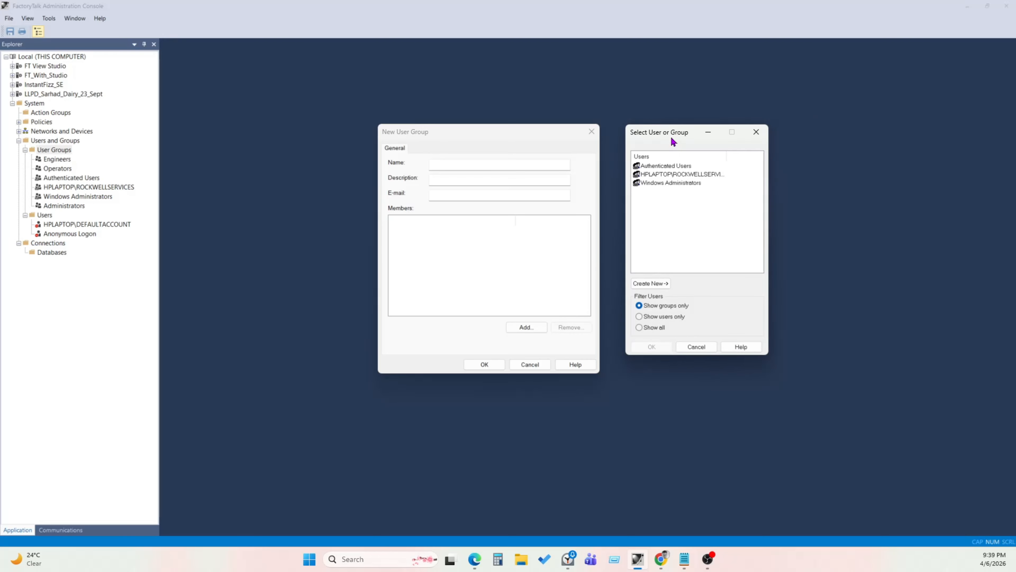
{"action": "left_click", "coordinate": [663, 175]}
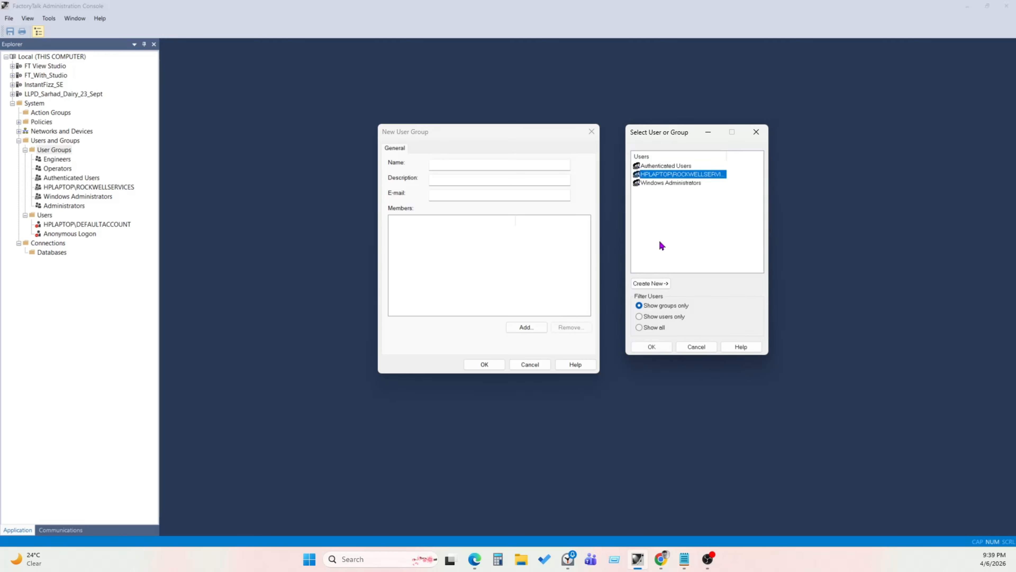
{"action": "left_click", "coordinate": [652, 347]}
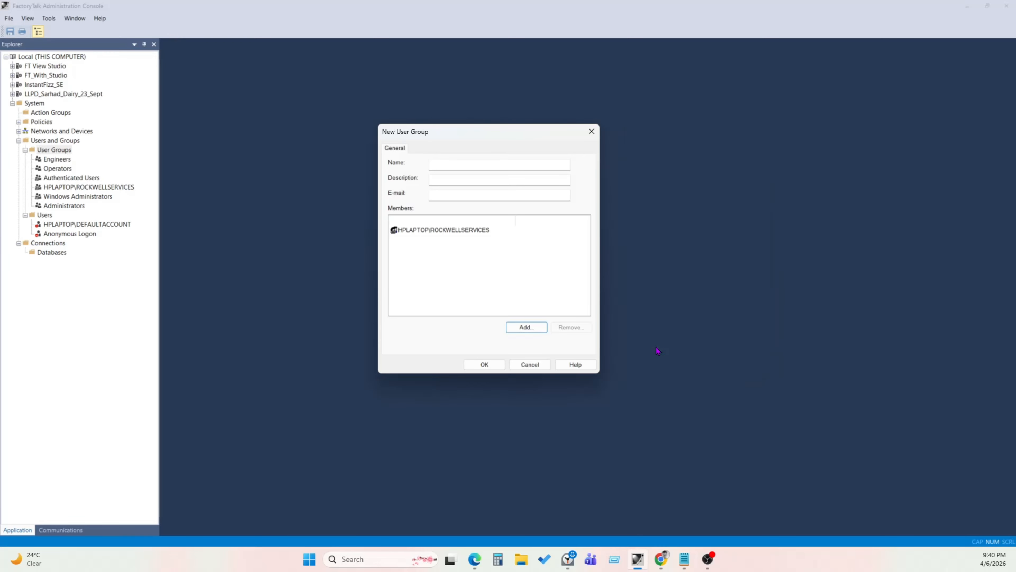
- Name the new user group Mangers
{"action": "left_click", "coordinate": [471, 168]}
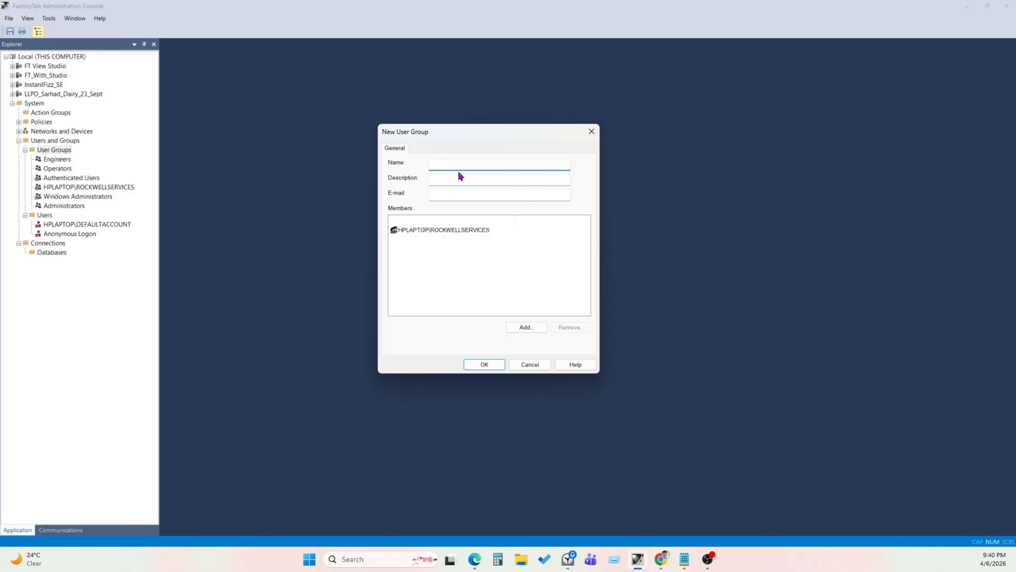
{"action": "type", "text": "Mnager"}
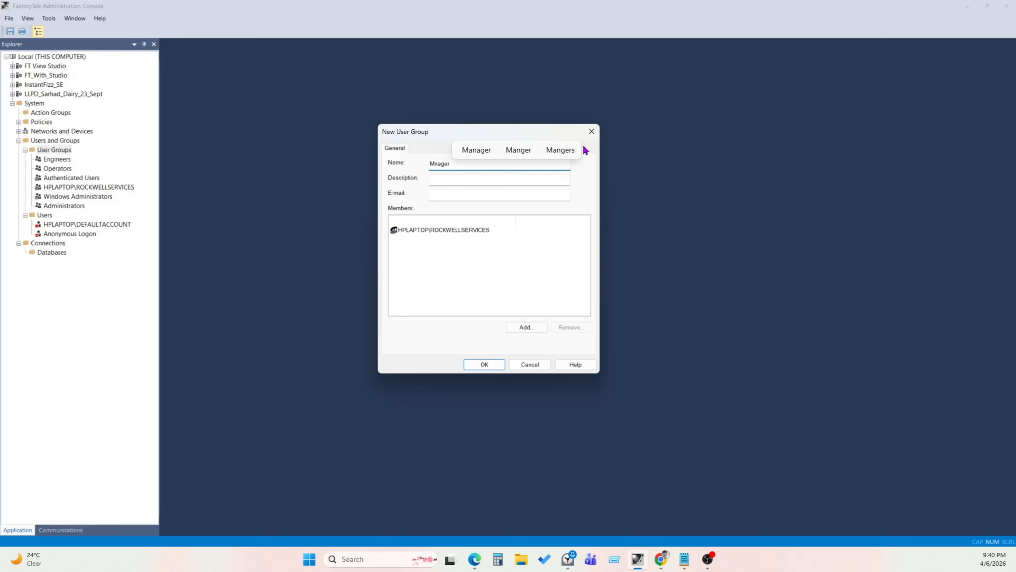
{"action": "left_click", "coordinate": [558, 154]}
- Set the group's description to Plant 1 Managers and save the group
{"action": "left_click", "coordinate": [471, 178]}
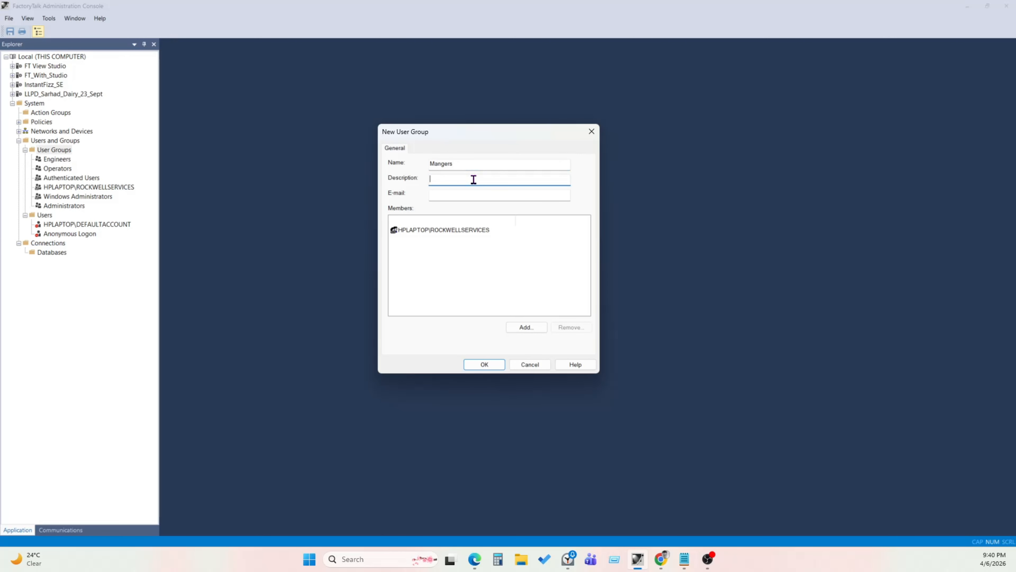
{"action": "type", "text": "Plabnt 1 Mnagers"}
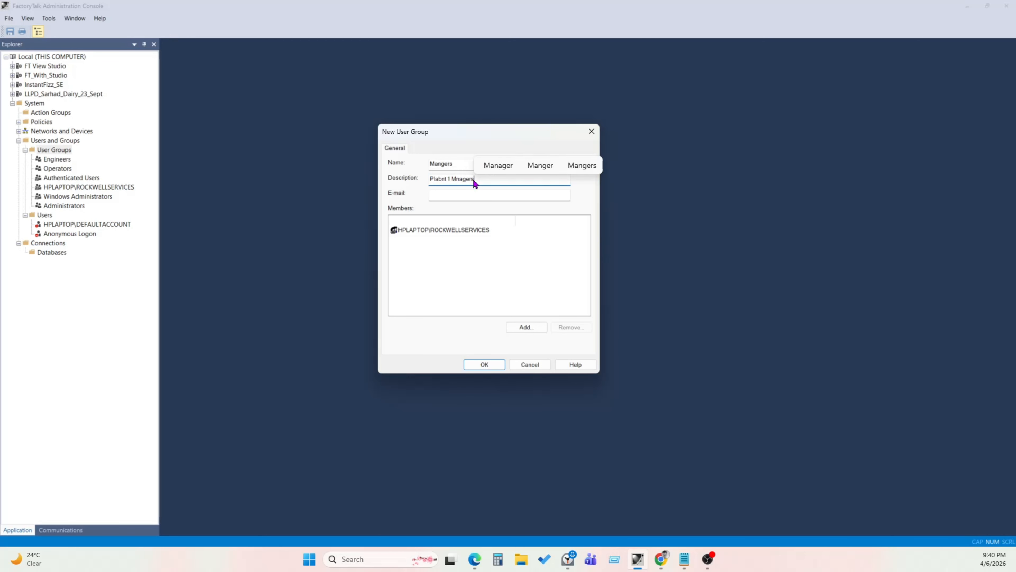
{"action": "left_click", "coordinate": [514, 170]}
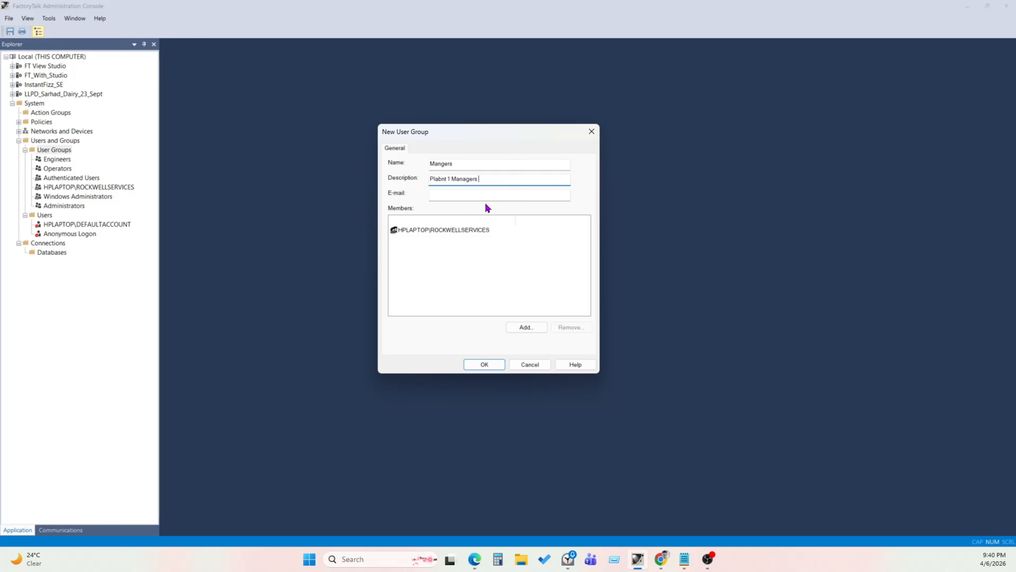
{"action": "left_click", "coordinate": [442, 179]}
{"action": "key", "text": "BackSpace"}
{"action": "left_click", "coordinate": [496, 362]}
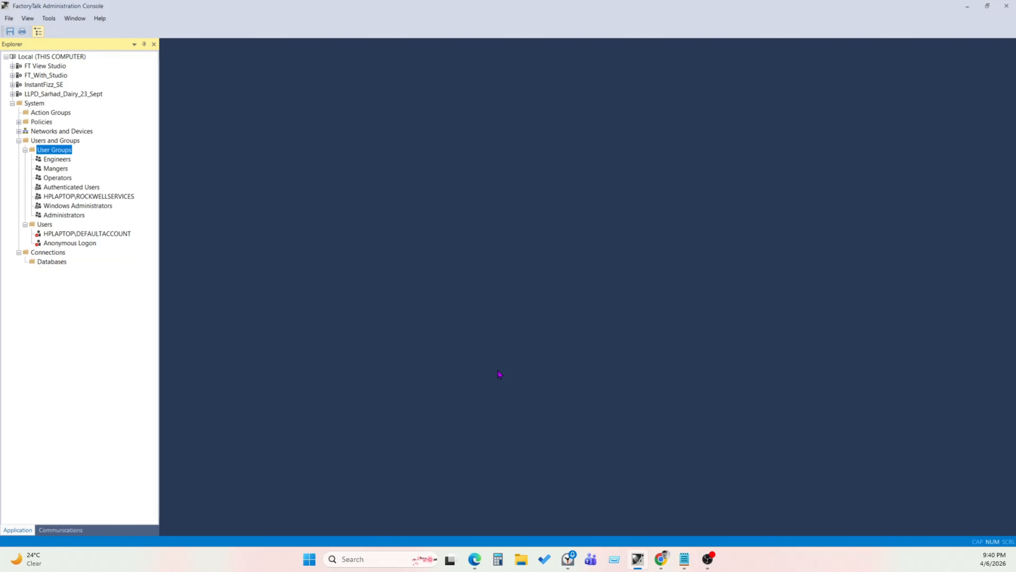
- Browse the user groups and users in the explorer tree
{"action": "left_click", "coordinate": [53, 244]}
{"action": "left_click", "coordinate": [60, 158]}
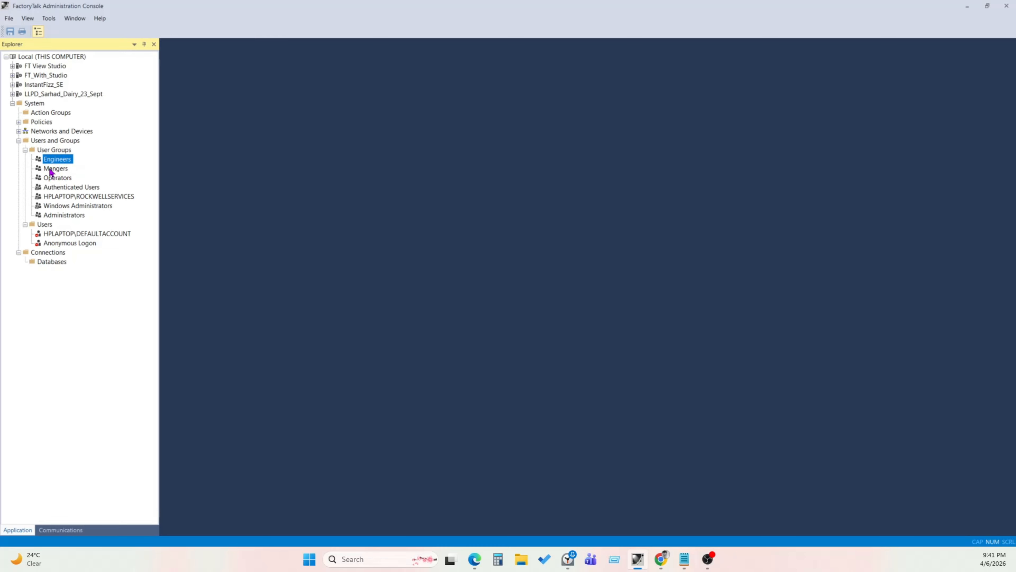
{"action": "left_click", "coordinate": [66, 181]}
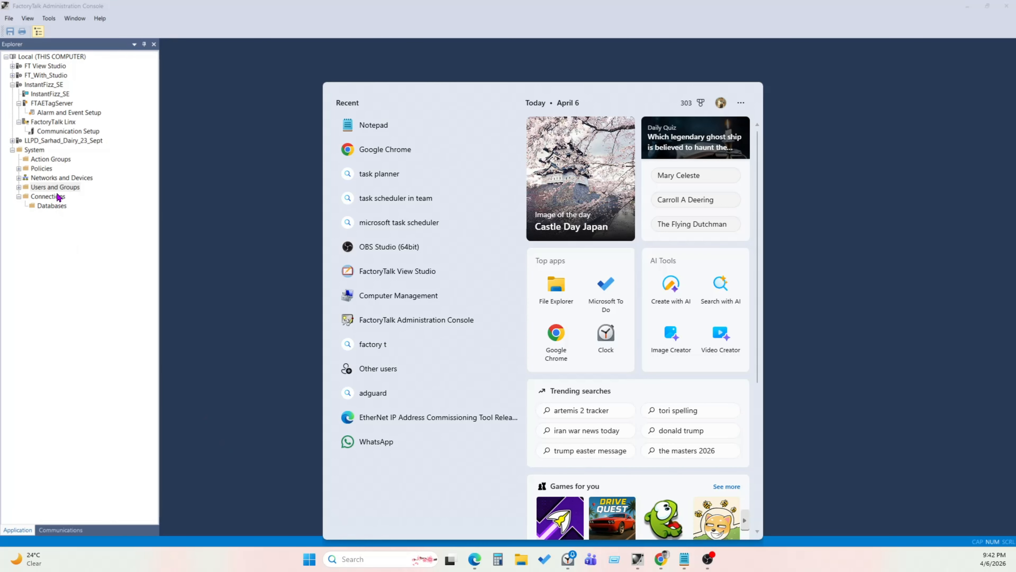
{"action": "left_click", "coordinate": [60, 185]}
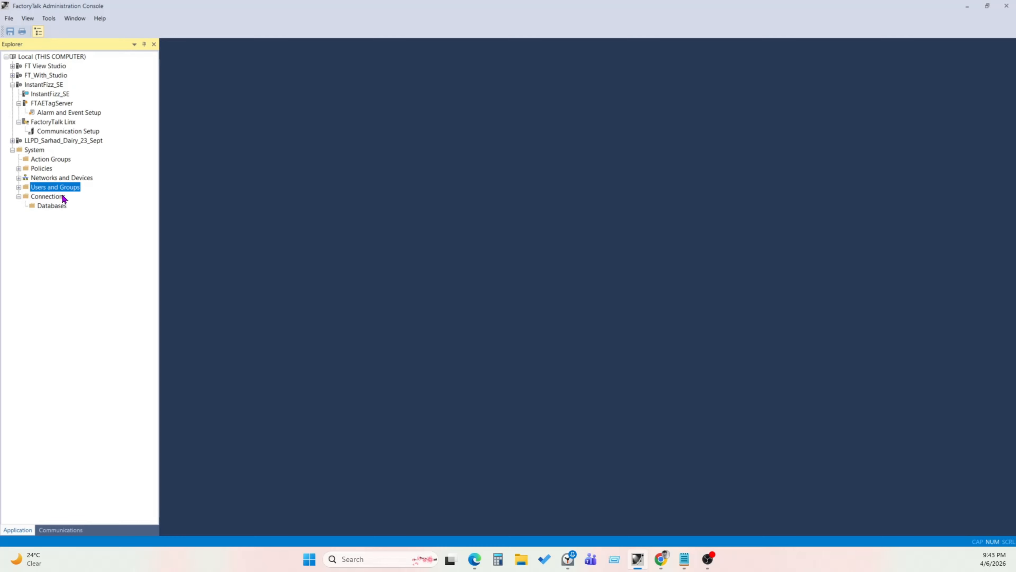
{"action": "left_click", "coordinate": [19, 187]}
{"action": "left_click", "coordinate": [58, 216]}
{"action": "left_click", "coordinate": [59, 226]}
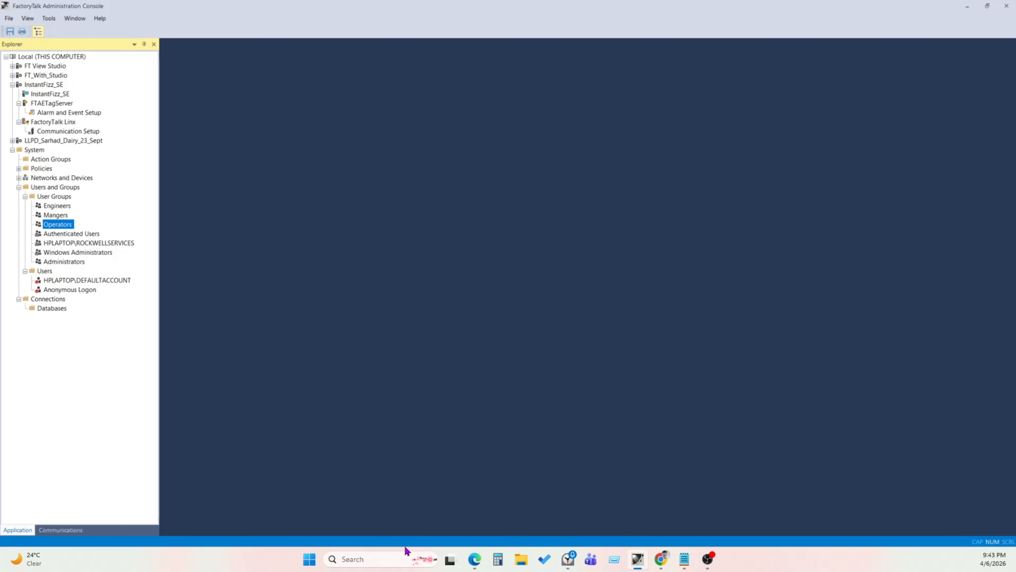
- Switch to FactoryTalk View Studio from the Start menu and select the local application in its explorer
{"action": "left_click", "coordinate": [396, 562]}
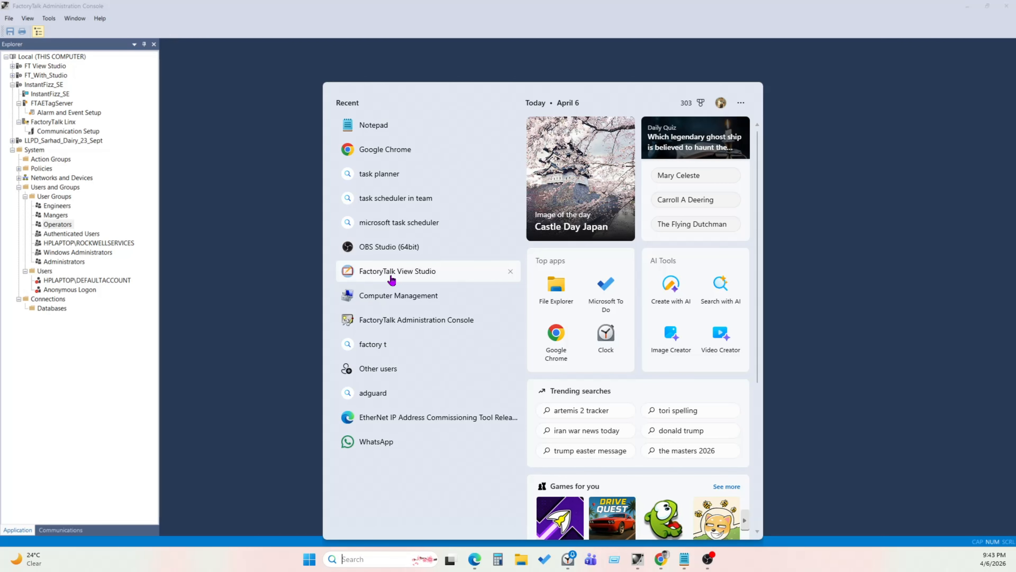
{"action": "left_click", "coordinate": [392, 276]}
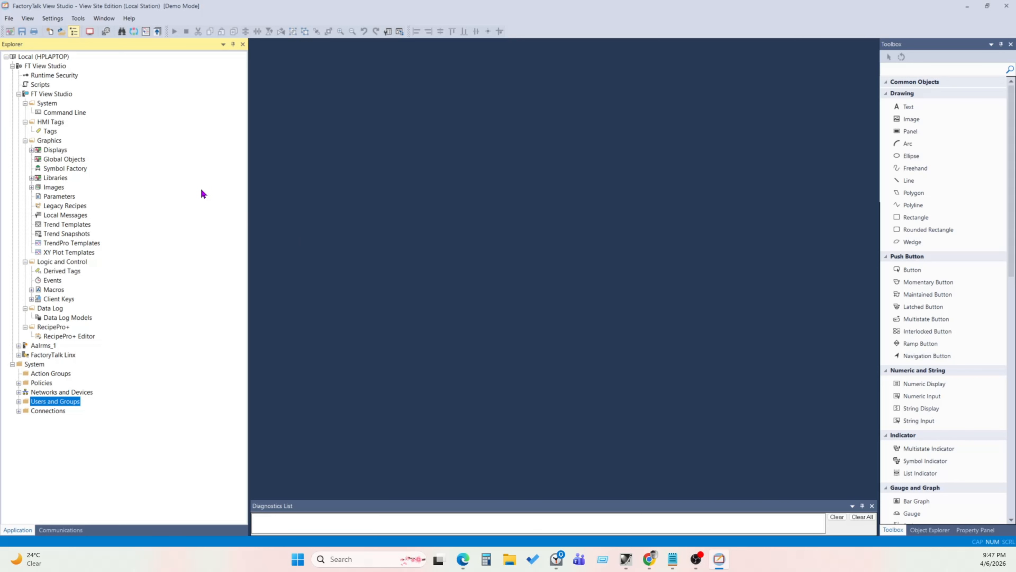
{"action": "left_click", "coordinate": [56, 58]}
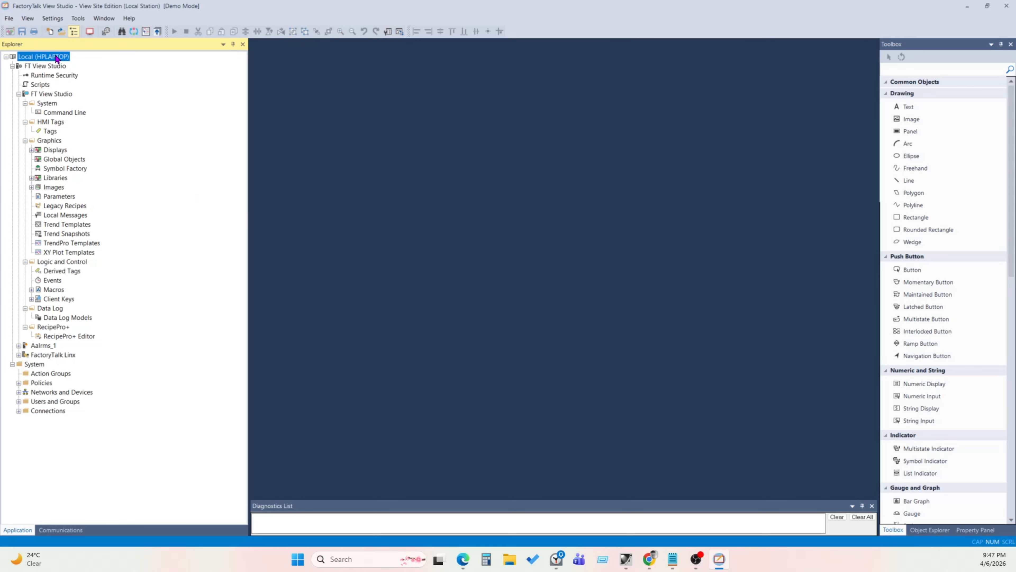
{"action": "left_click", "coordinate": [49, 67]}
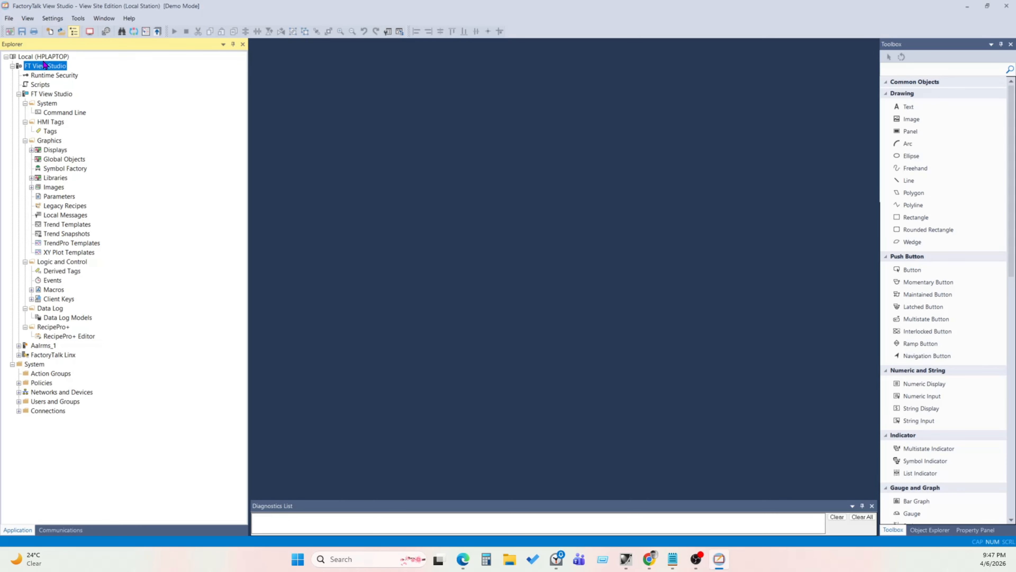
- Compare the User Groups folder in the Administration Console with Users and Groups in View Studio
{"action": "key", "text": "alt+Tab"}
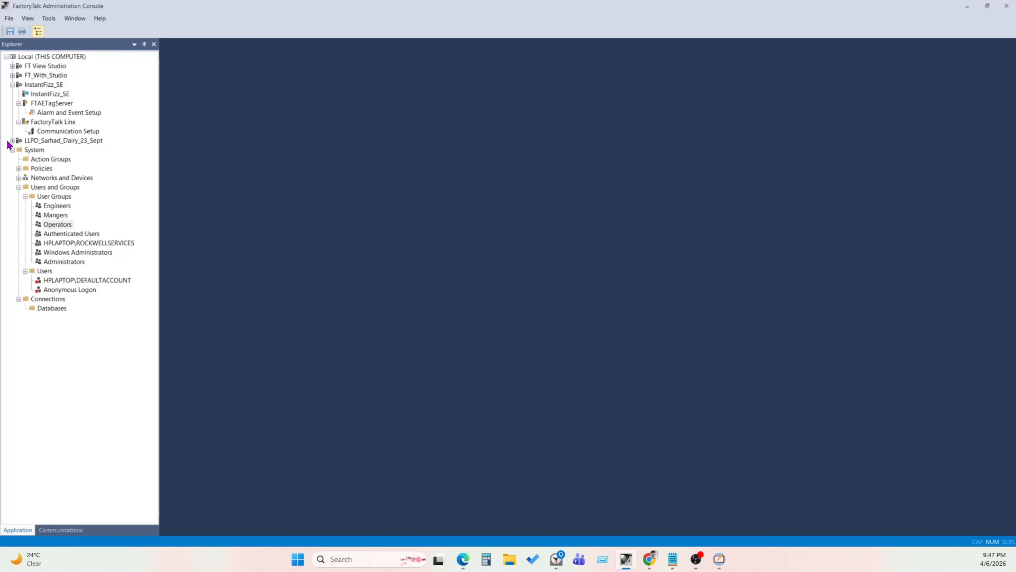
{"action": "left_click", "coordinate": [52, 197]}
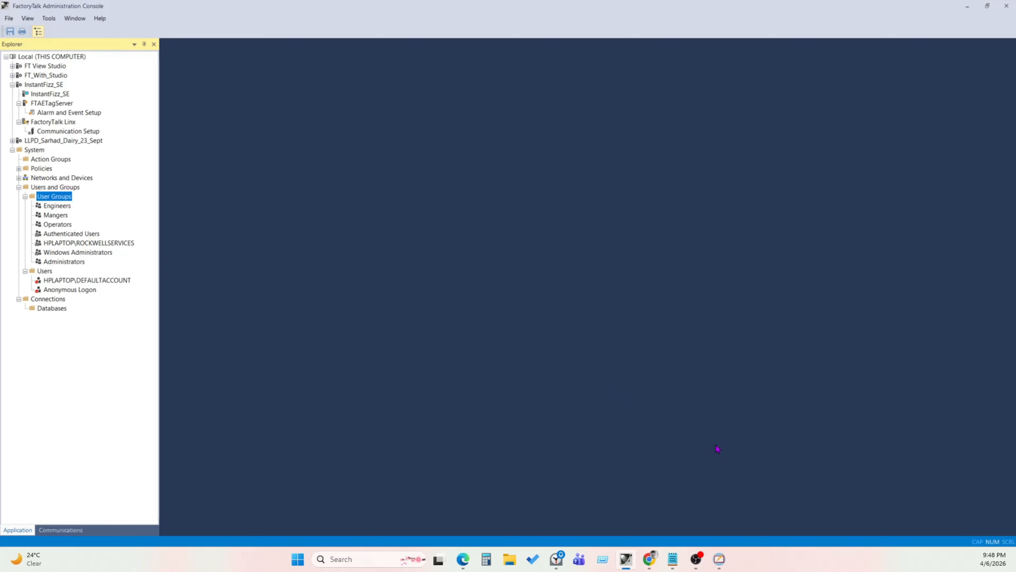
{"action": "left_click", "coordinate": [719, 558]}
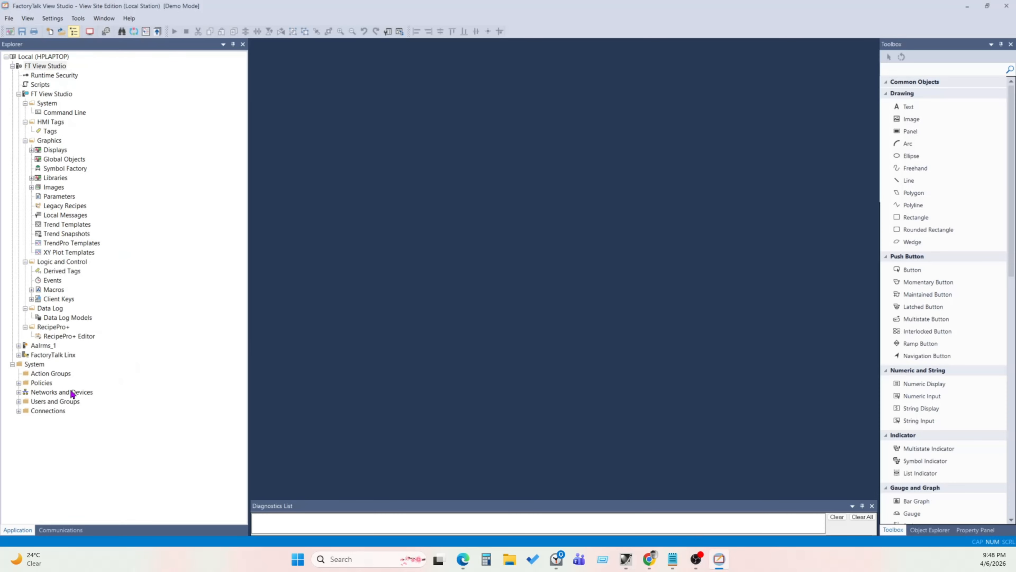
{"action": "double_click", "coordinate": [26, 402]}
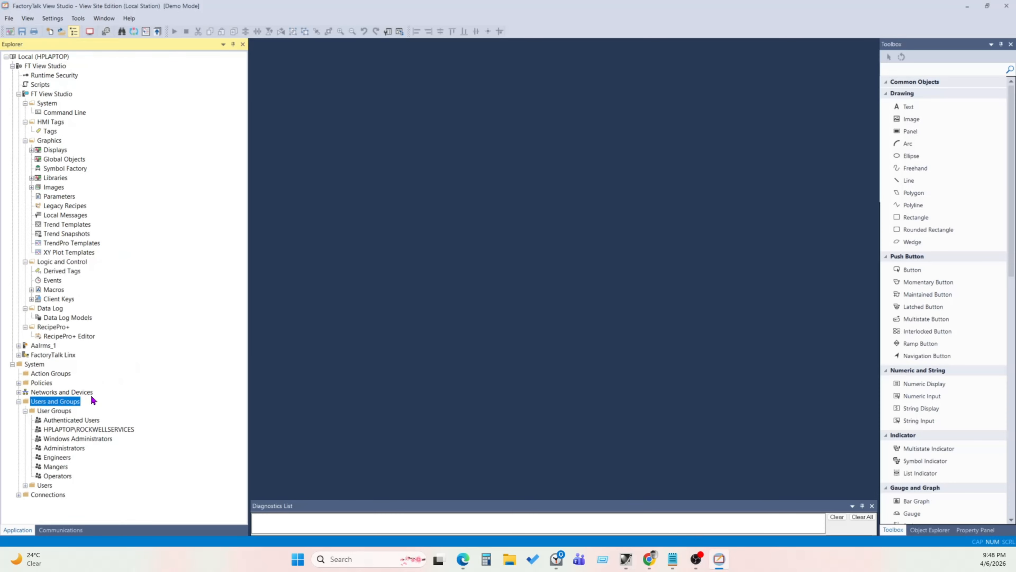
{"action": "left_click", "coordinate": [18, 401]}
{"action": "left_click", "coordinate": [54, 67]}
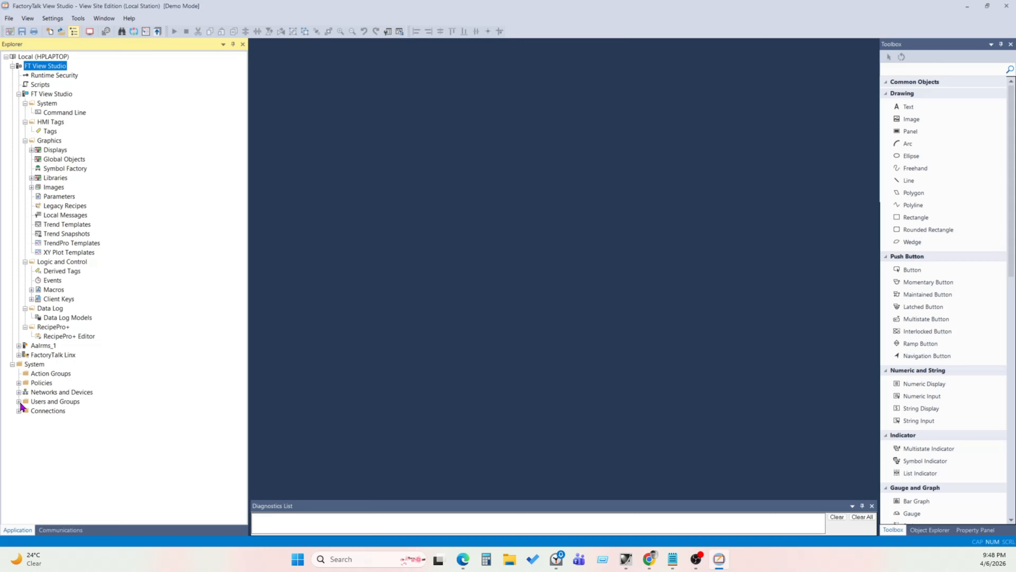
{"action": "double_click", "coordinate": [38, 401]}
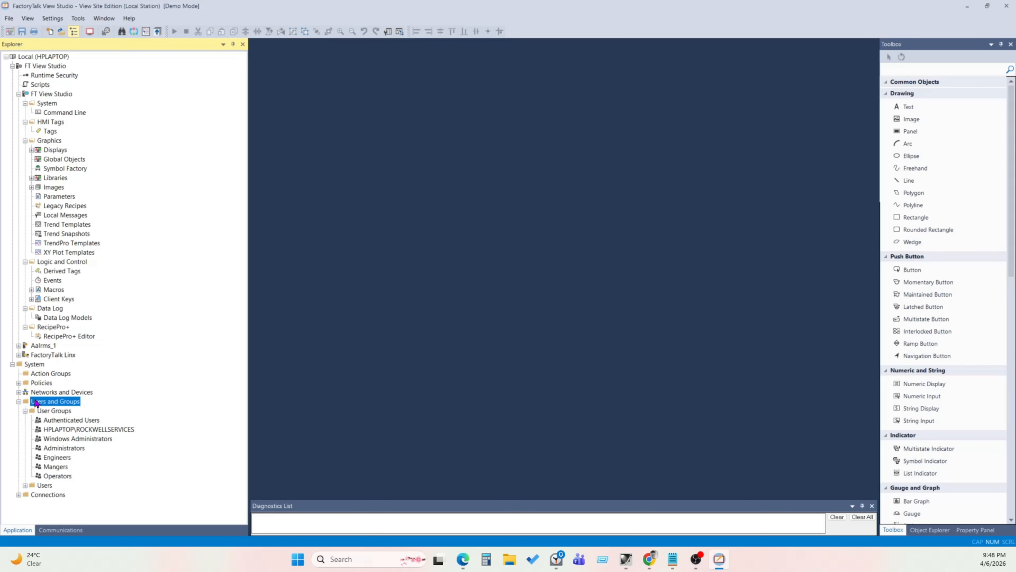
{"action": "left_click", "coordinate": [53, 413]}
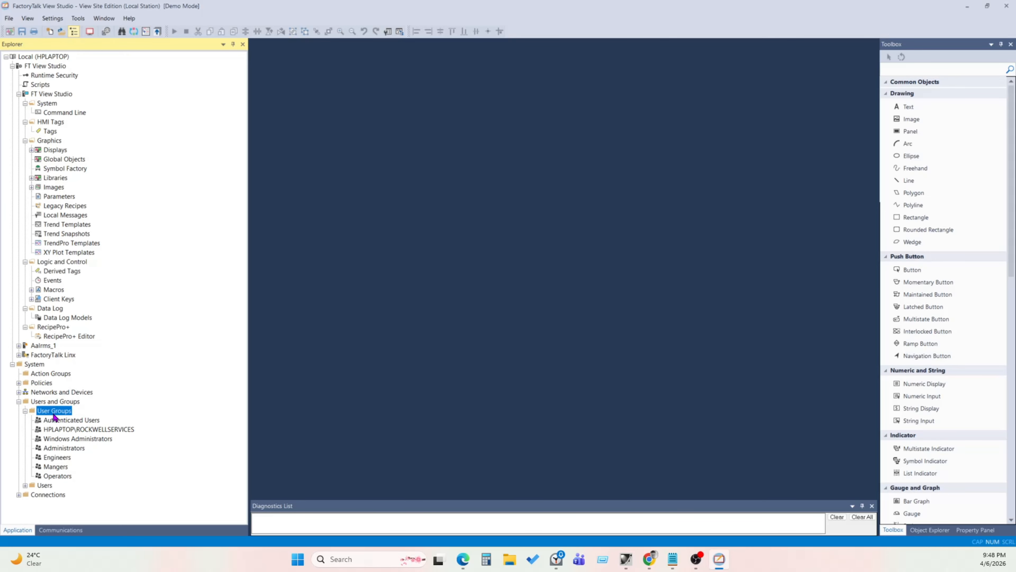
- Switch between both programs and inspect the Engineers, Mangers and Operators groups in View Studio's tree
{"action": "left_click", "coordinate": [626, 559]}
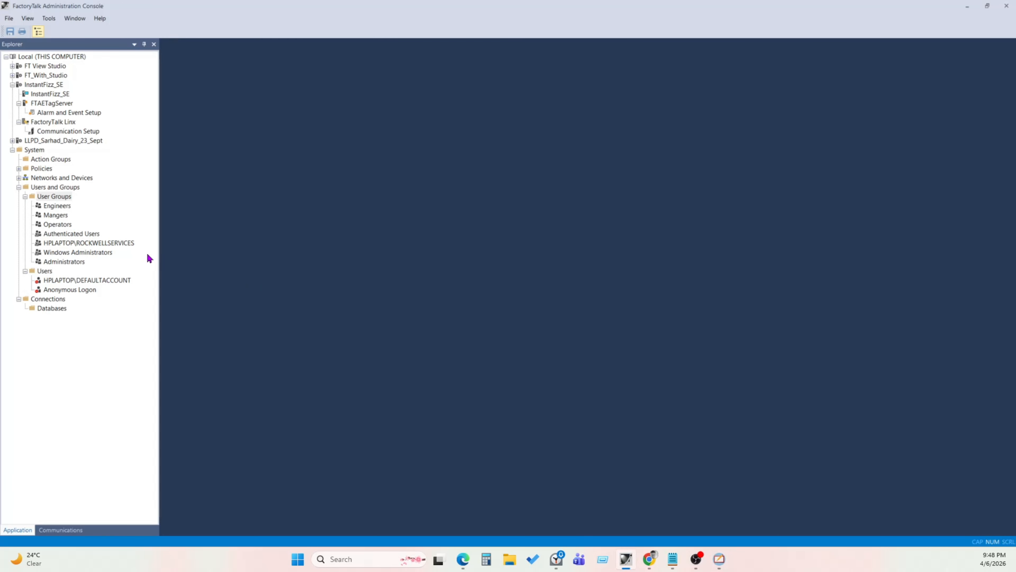
{"action": "left_click", "coordinate": [53, 196]}
{"action": "left_click", "coordinate": [47, 188]}
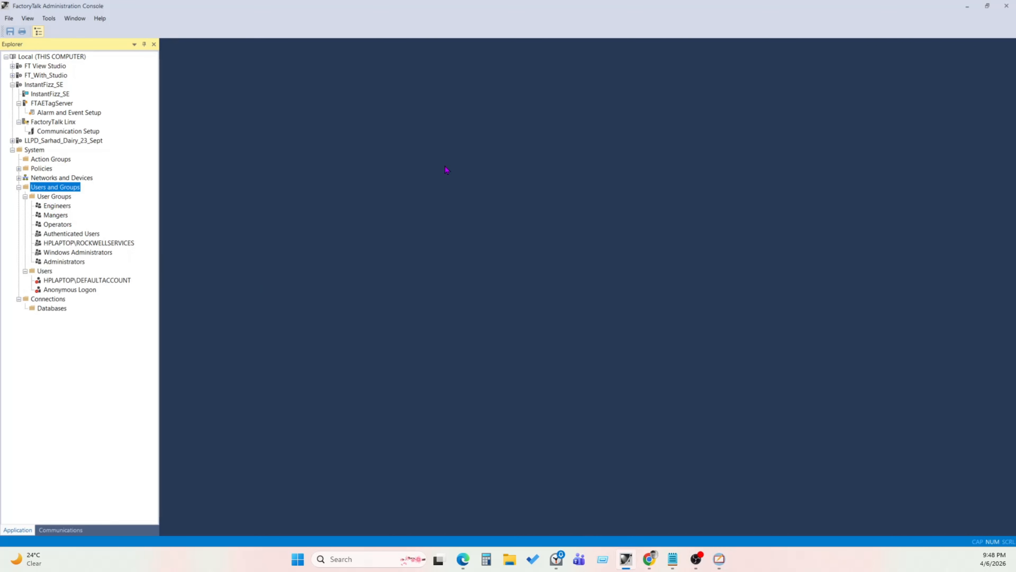
{"action": "left_click", "coordinate": [719, 559]}
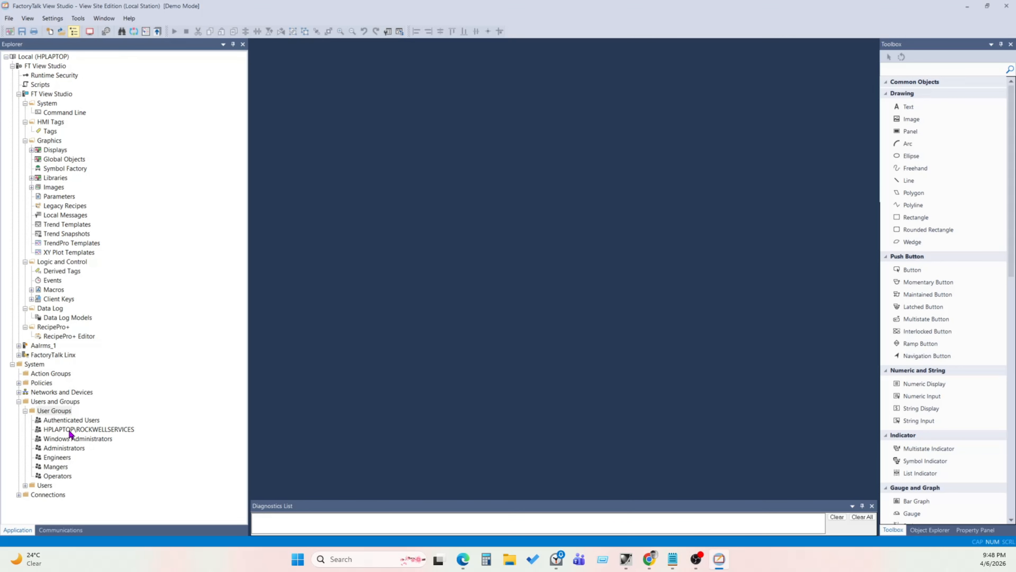
{"action": "left_click", "coordinate": [70, 430]}
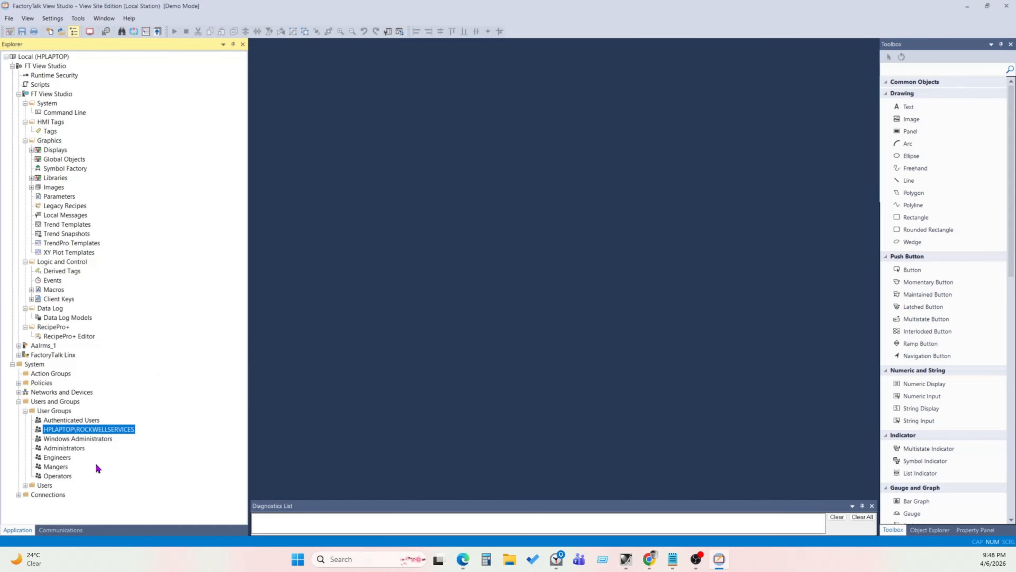
{"action": "left_click", "coordinate": [55, 478]}
{"action": "left_click", "coordinate": [48, 467]}
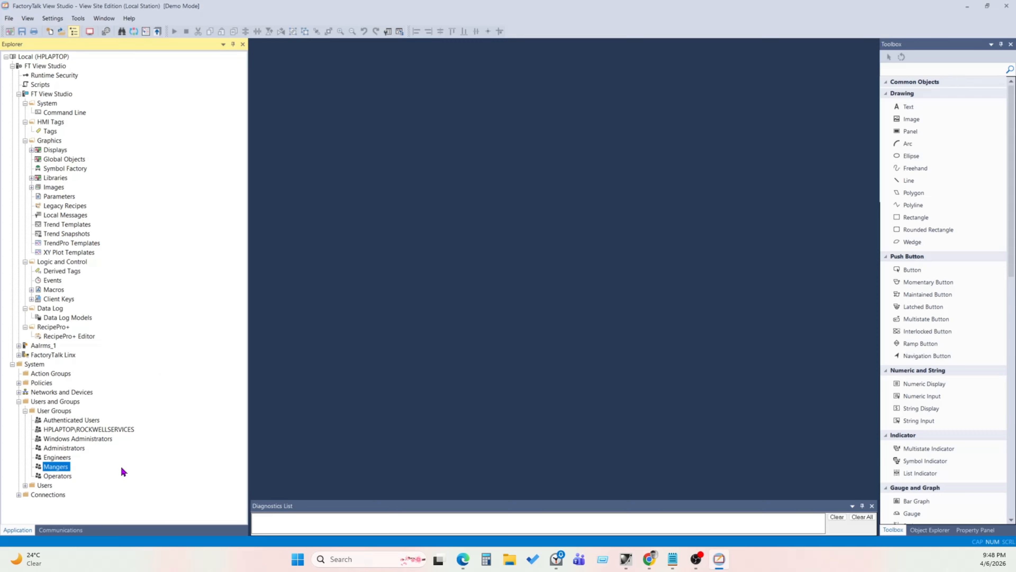
{"action": "left_click", "coordinate": [60, 457]}
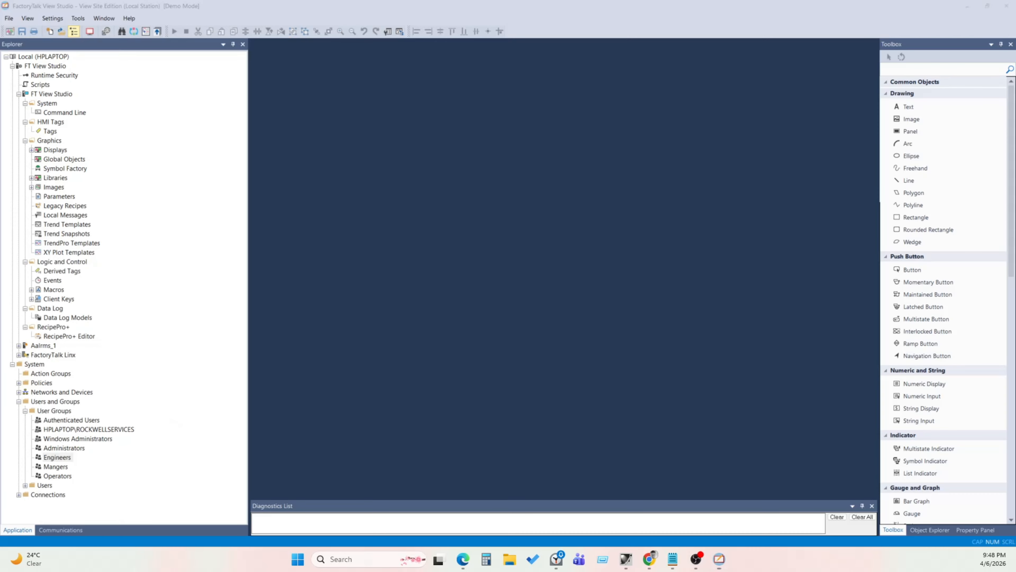
{"action": "left_click", "coordinate": [673, 559]}
{"action": "left_click", "coordinate": [112, 474]}
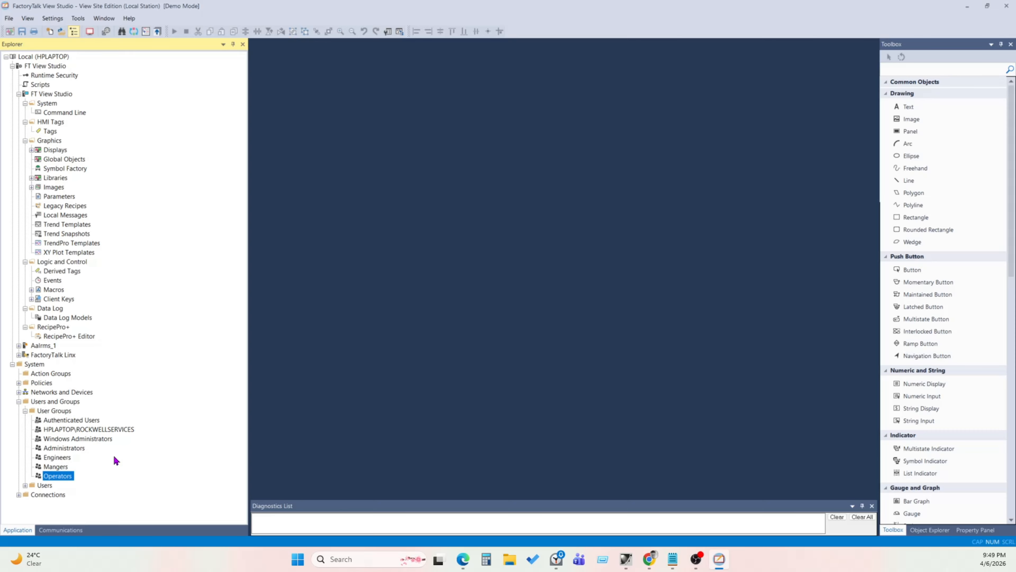
- Review the Operators group's description and members in its properties, close them, and expand the Users folder
{"action": "right_click", "coordinate": [53, 476]}
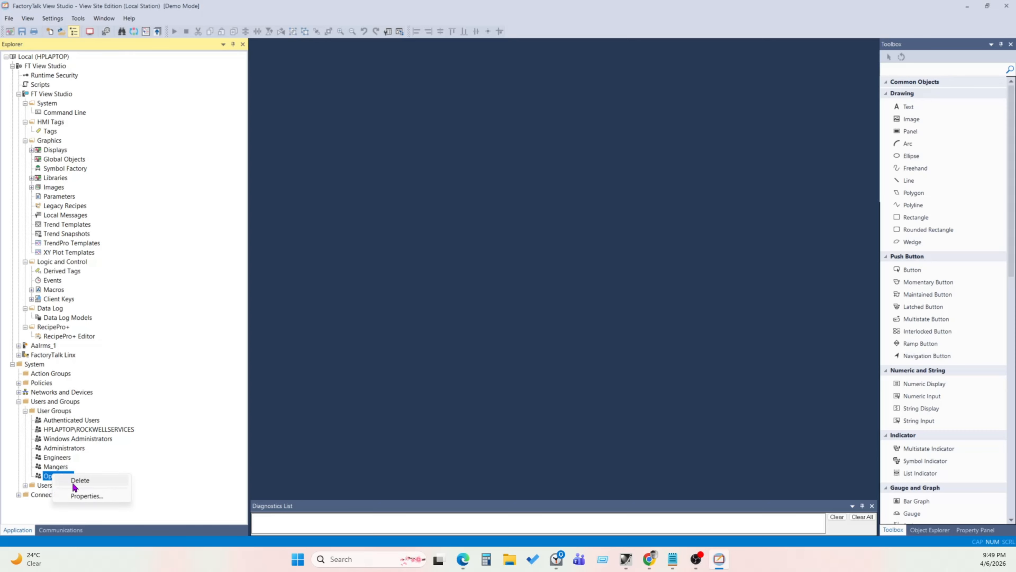
{"action": "left_click", "coordinate": [120, 495]}
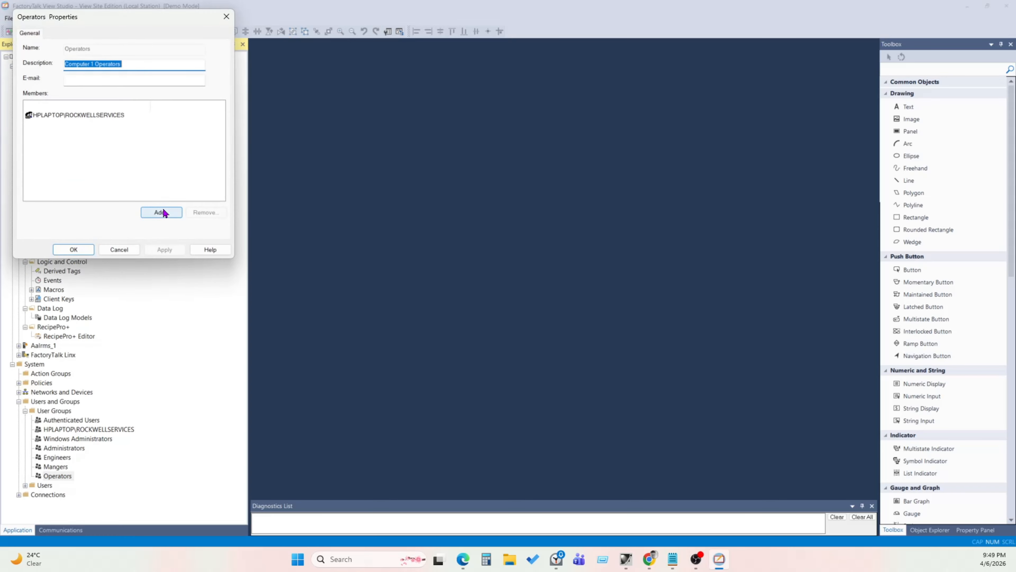
{"action": "left_click_drag", "start_coordinate": [87, 22], "coordinate": [362, 68]}
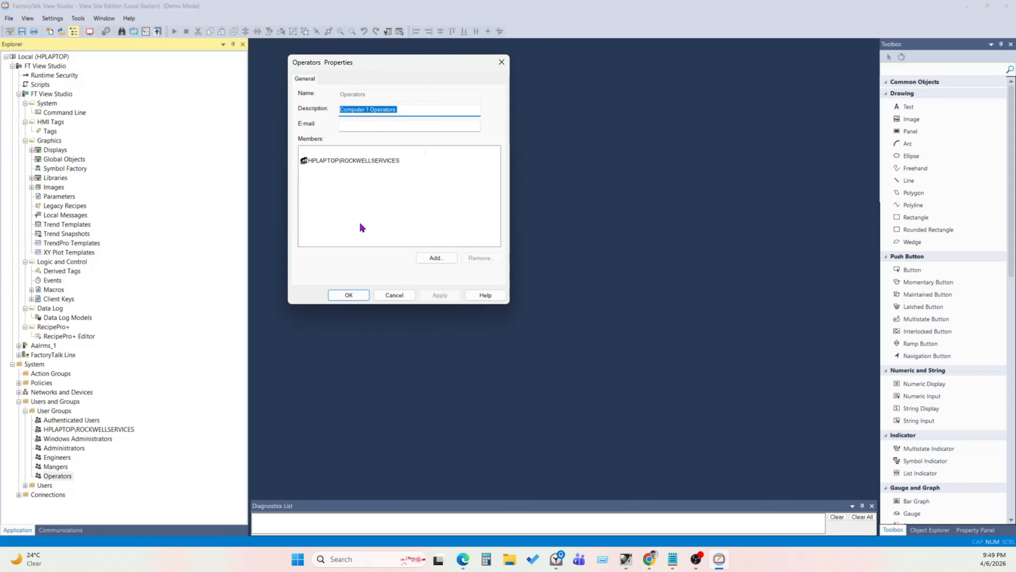
{"action": "left_click", "coordinate": [403, 112]}
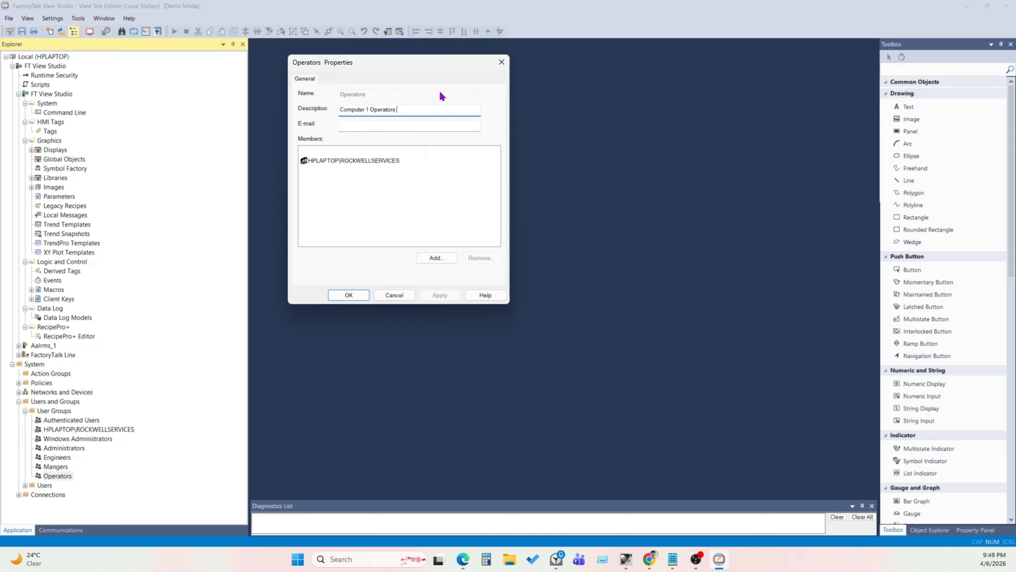
{"action": "left_click", "coordinate": [501, 66]}
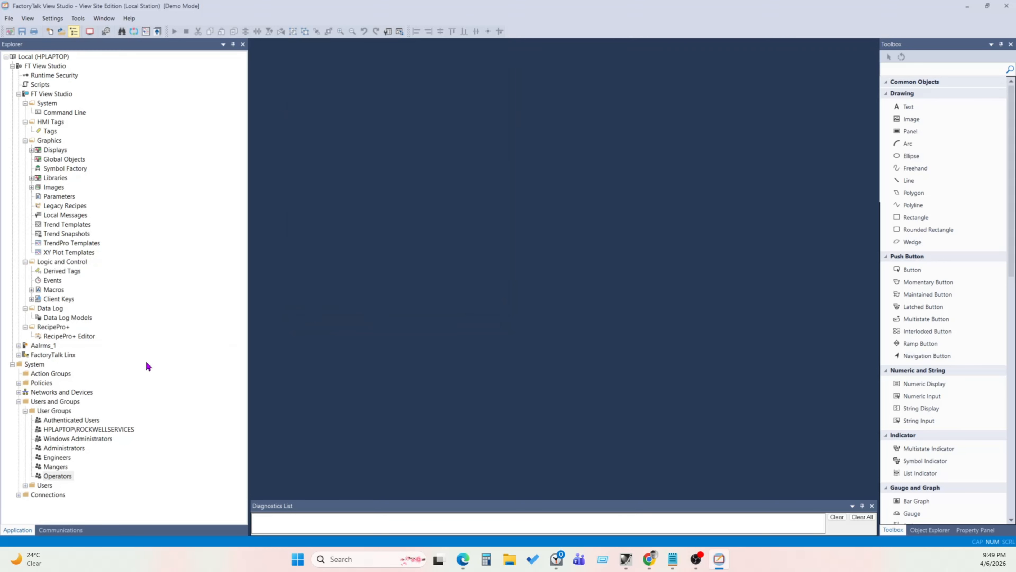
{"action": "double_click", "coordinate": [45, 485]}
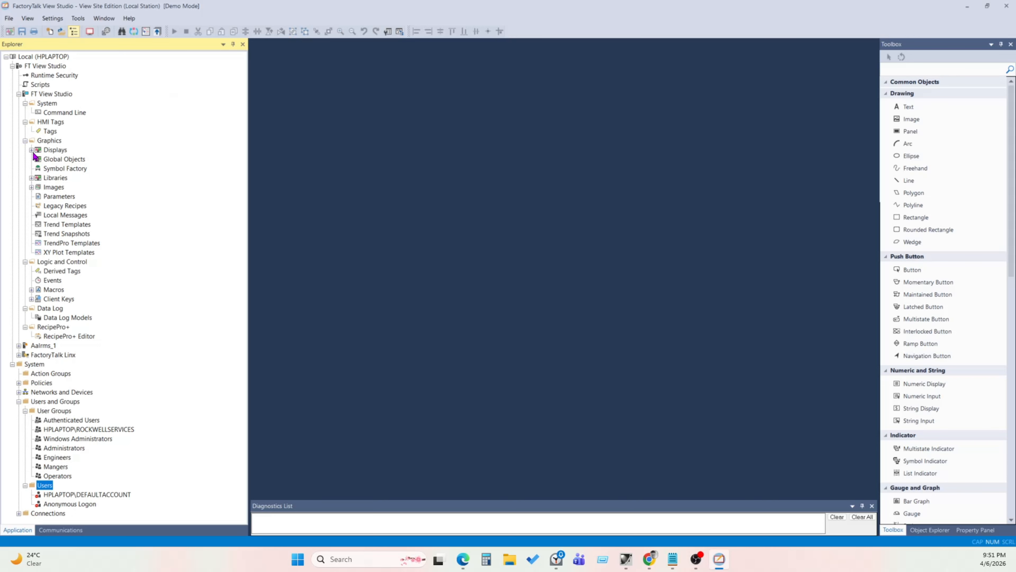
- Open the Analog_1 display from the Animation displays folder and select its upper numeric input
{"action": "double_click", "coordinate": [44, 151]}
{"action": "double_click", "coordinate": [68, 168]}
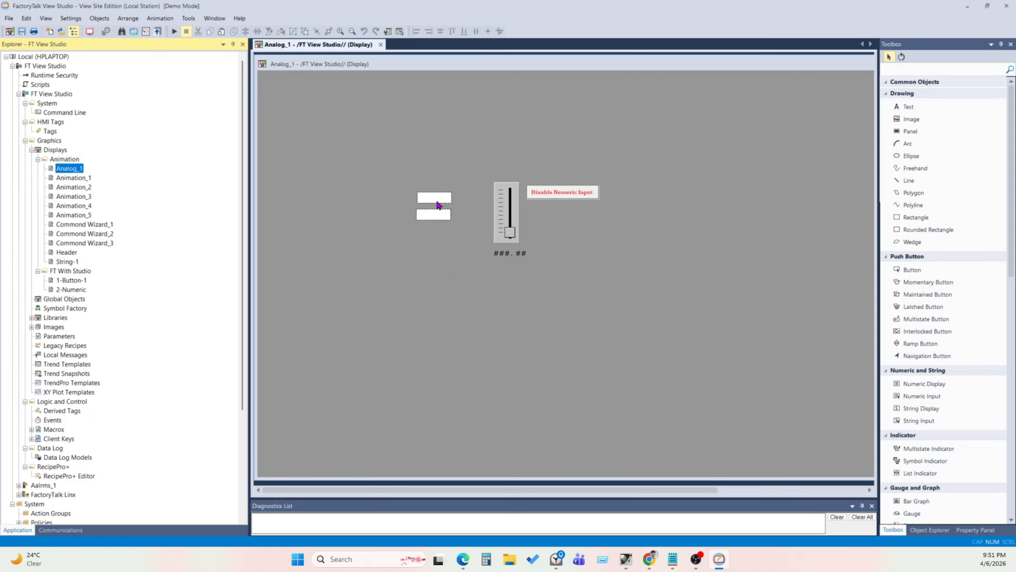
{"action": "left_click", "coordinate": [437, 205]}
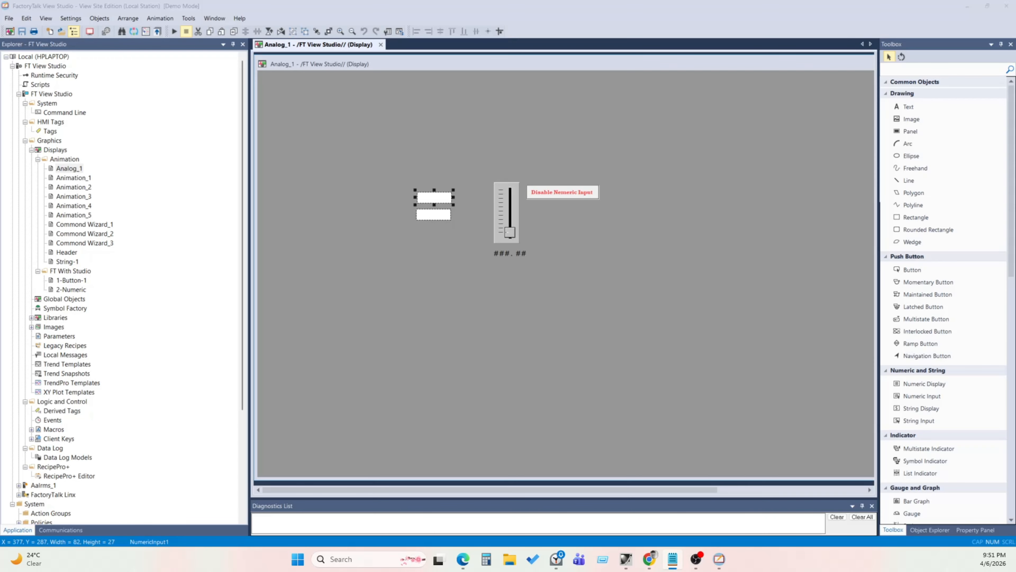